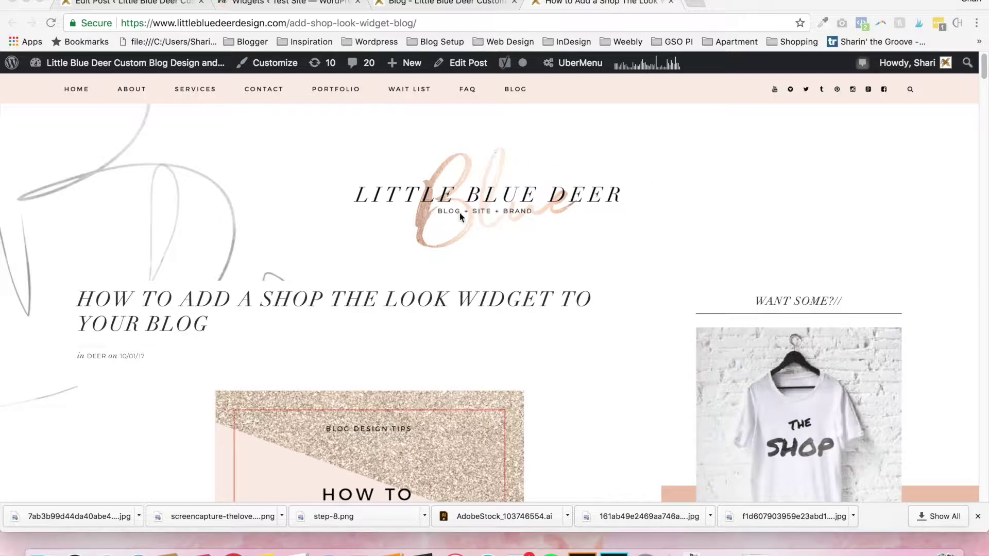
# Switch to the Little Blue Deer blog and scroll down to its three-dress Shop This Look carousel
pyautogui.click(456, 3)
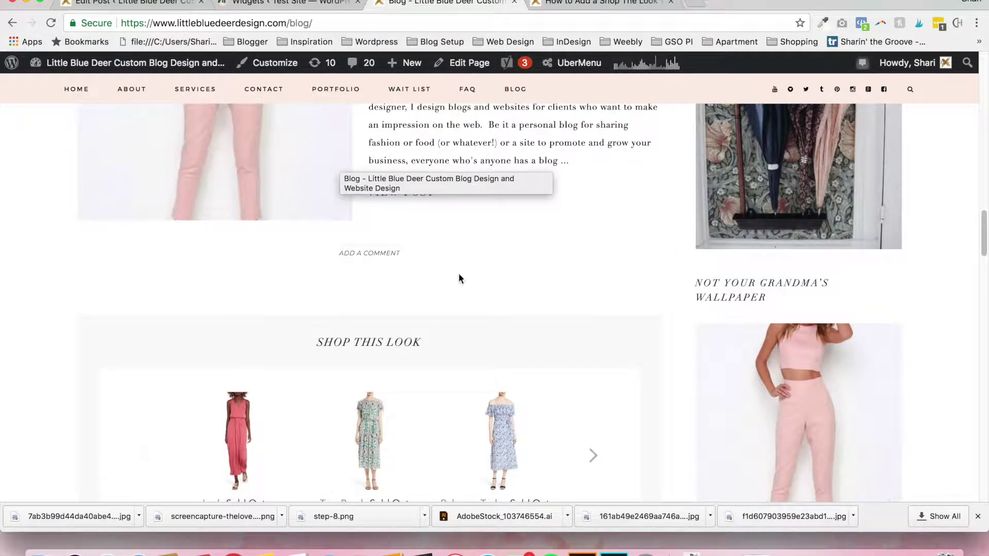
pyautogui.moveTo(983, 233); pyautogui.dragTo(963, 216)
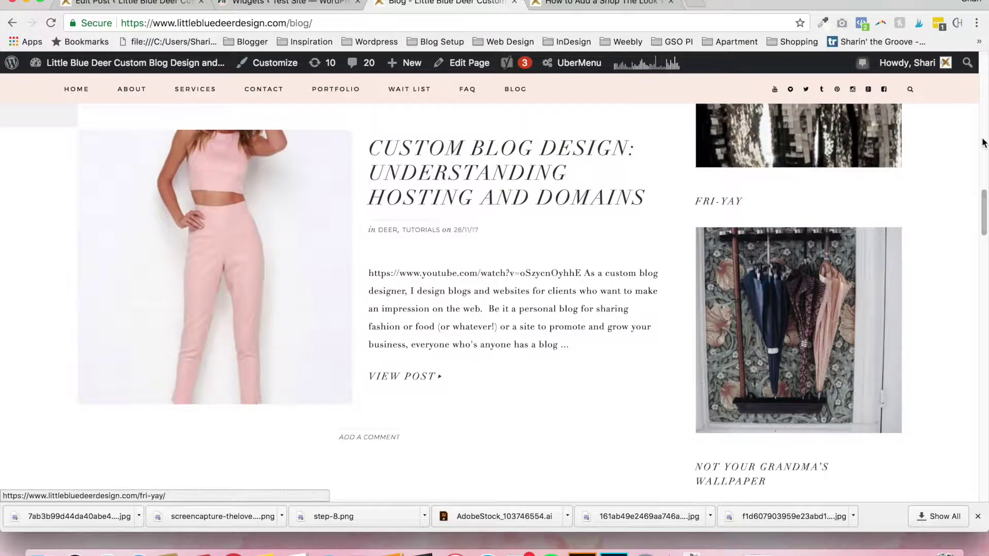
pyautogui.moveTo(983, 207); pyautogui.dragTo(983, 239)
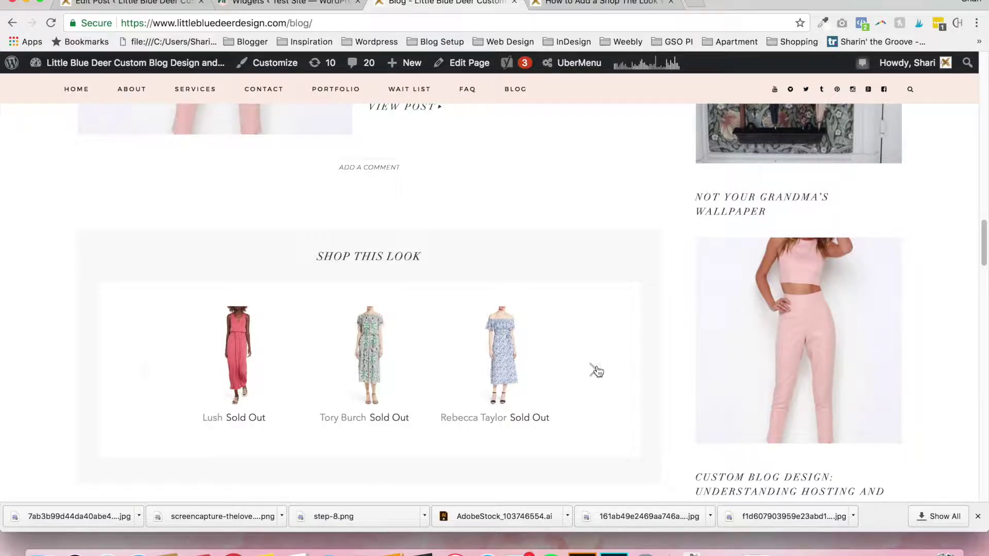
pyautogui.moveTo(983, 251); pyautogui.dragTo(983, 237)
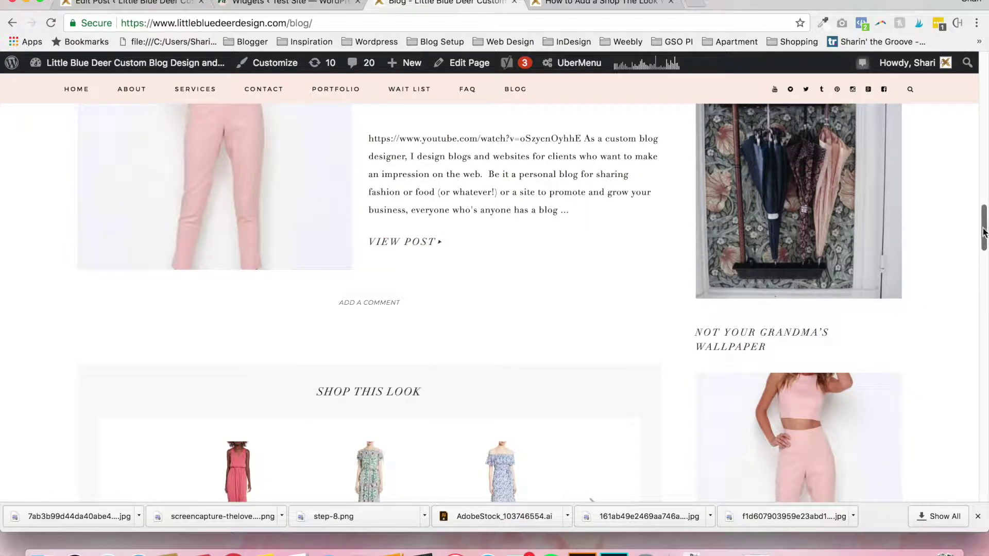
pyautogui.scroll(-5, 986, 278)
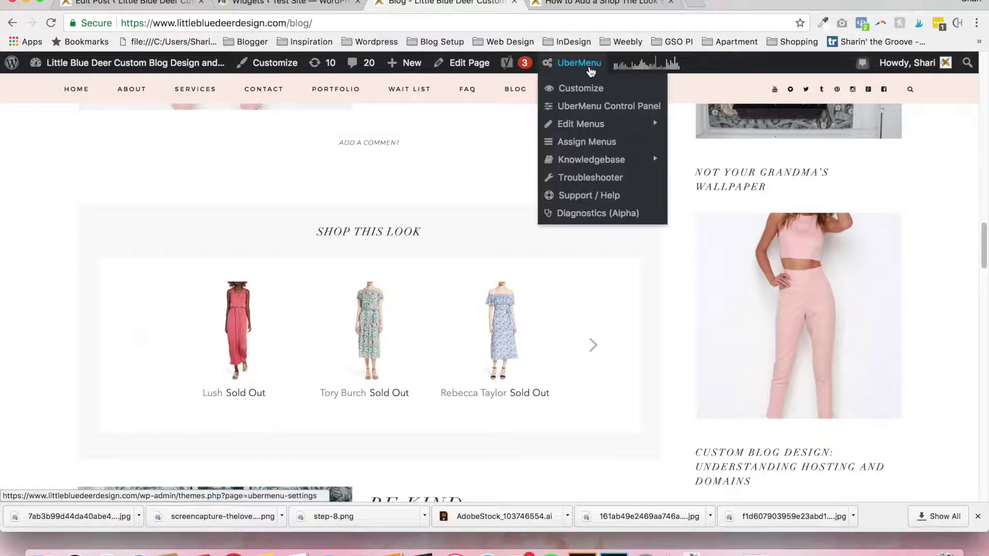
# Open the 'How to Add a Shop The Look Widget' post and scroll to Step 7 on copying embed code
pyautogui.click(567, 2)
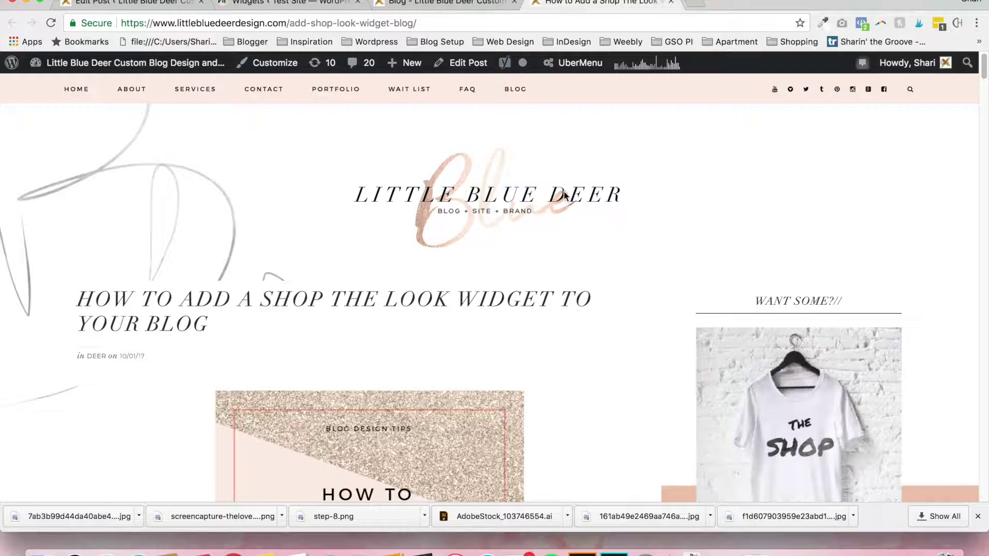
pyautogui.moveTo(470, 82)
pyautogui.moveTo(983, 76); pyautogui.dragTo(978, 309)
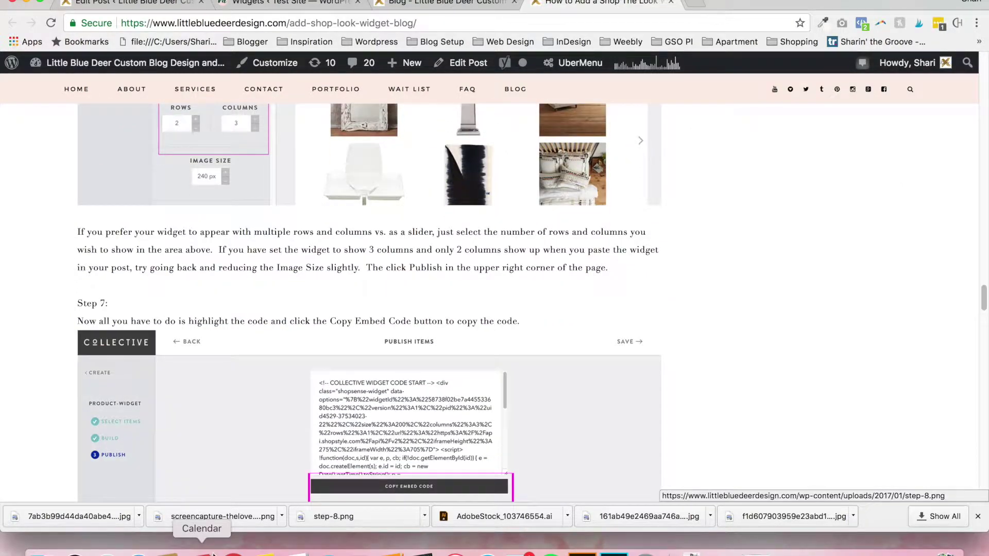
# Copy the embed code from ShopStyle Collective's Publish Items page and return to the blog's browser
pyautogui.click(140, 550)
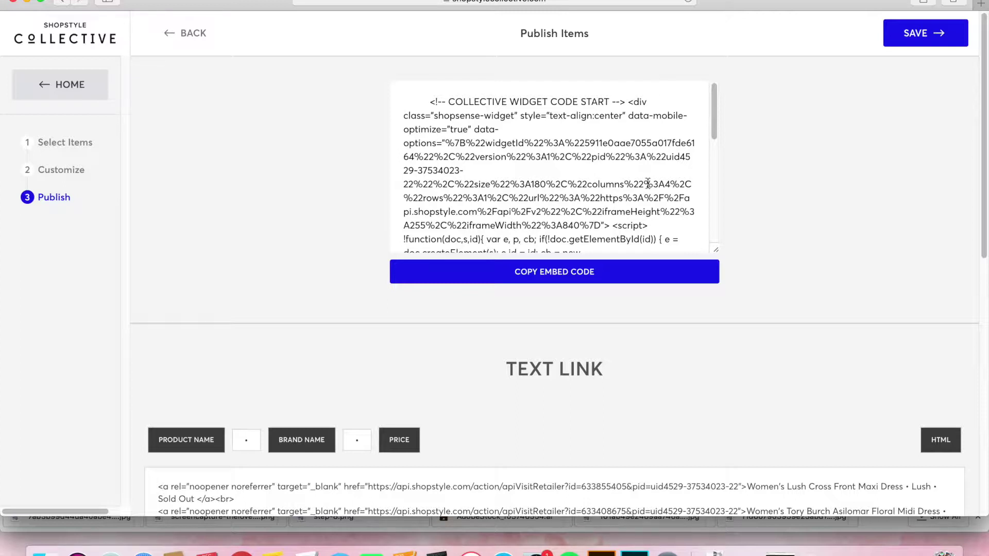
pyautogui.click(567, 271)
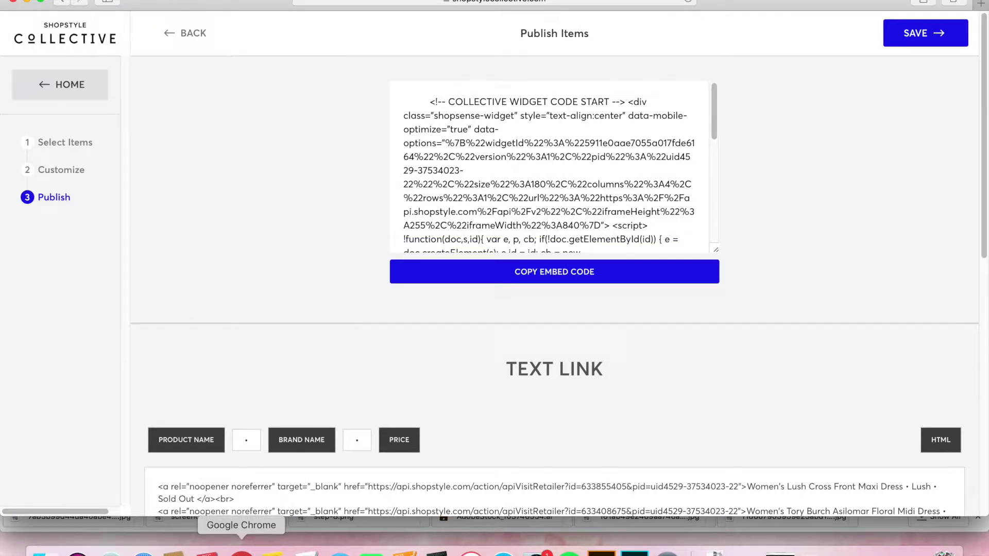
pyautogui.click(241, 553)
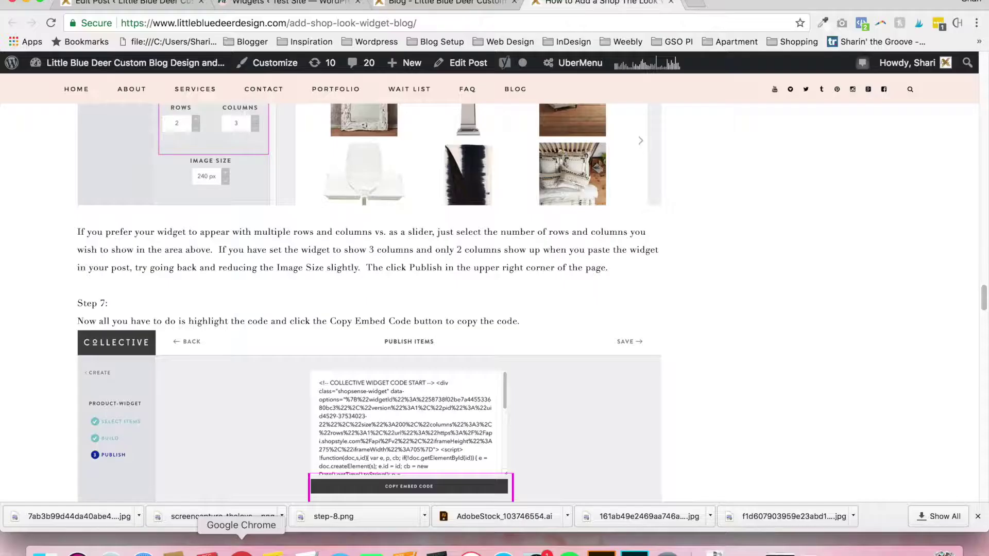
# Collapse the Custom HTML: Shop This Look widget in the Widgets admin, then return to the blog page
pyautogui.click(319, 6)
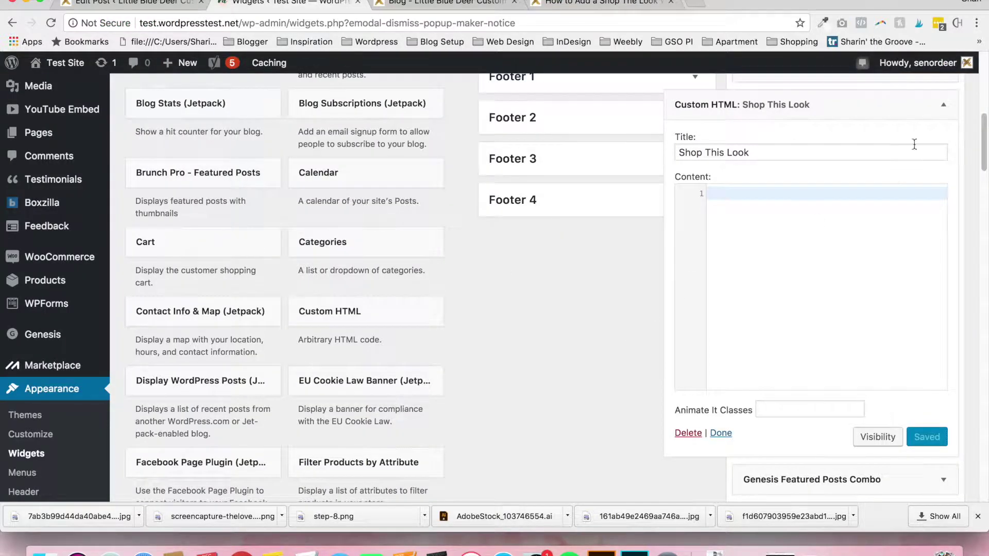
pyautogui.click(944, 104)
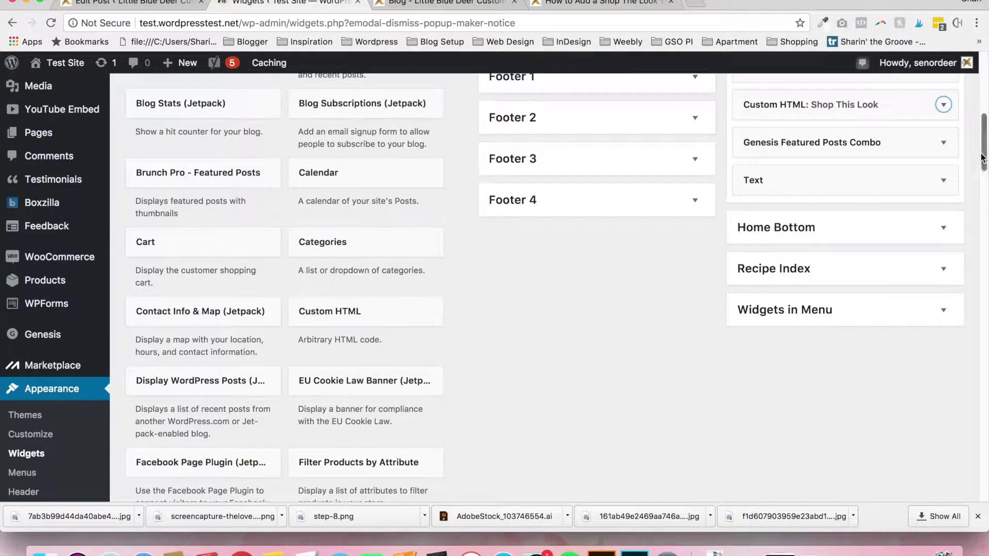
pyautogui.moveTo(982, 157); pyautogui.dragTo(982, 137)
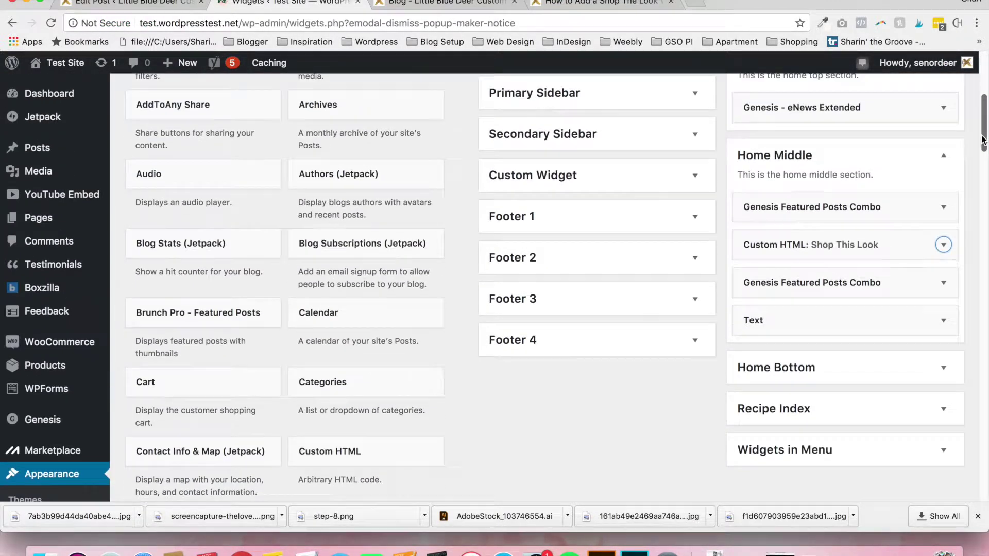
pyautogui.click(480, 5)
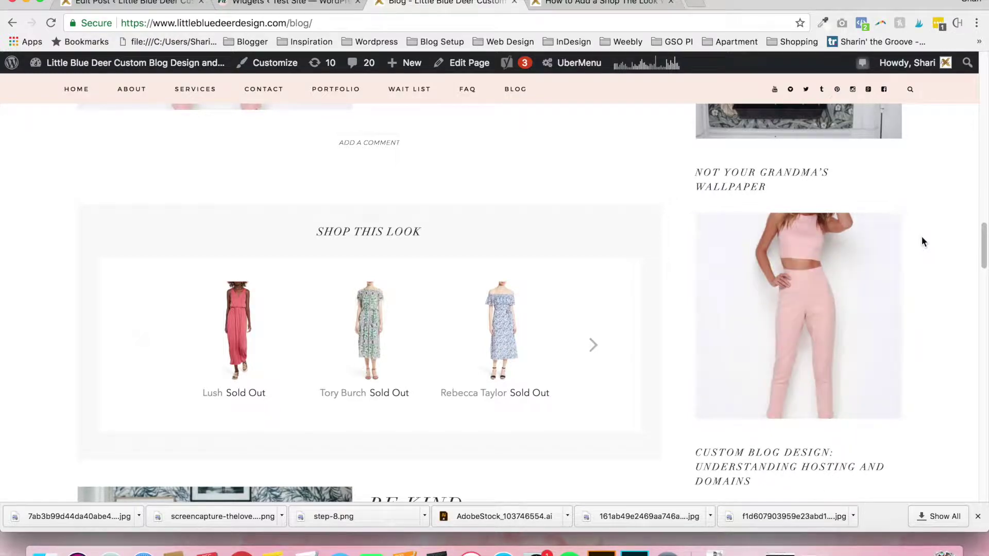
# Scroll the blog to the Lush, Tory Burch and Rebecca Taylor dress carousel, then return to Widgets
pyautogui.moveTo(983, 244); pyautogui.dragTo(978, 79)
pyautogui.scroll(-4, 979, 78)
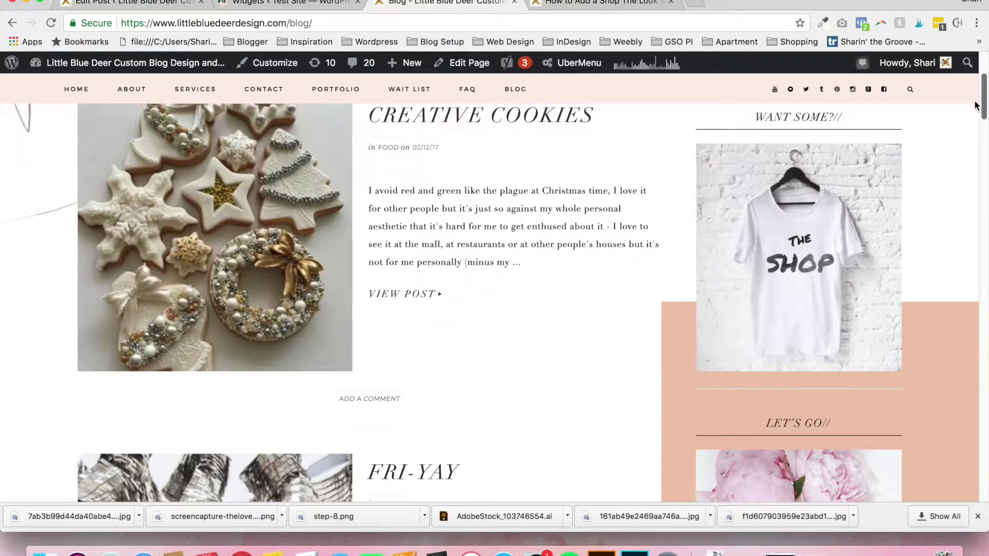
pyautogui.scroll(4, 979, 79)
pyautogui.moveTo(977, 83); pyautogui.dragTo(968, 236)
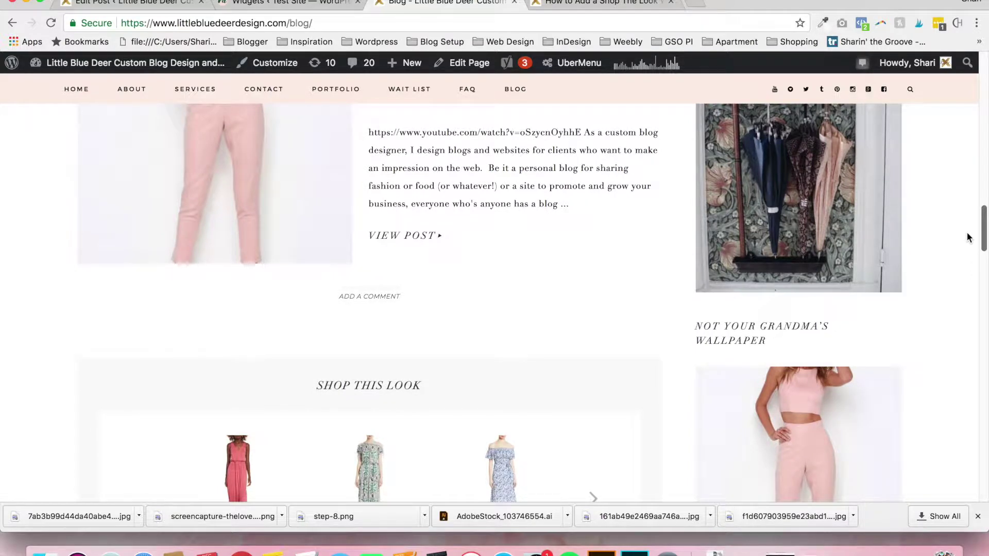
pyautogui.moveTo(967, 237); pyautogui.dragTo(969, 248)
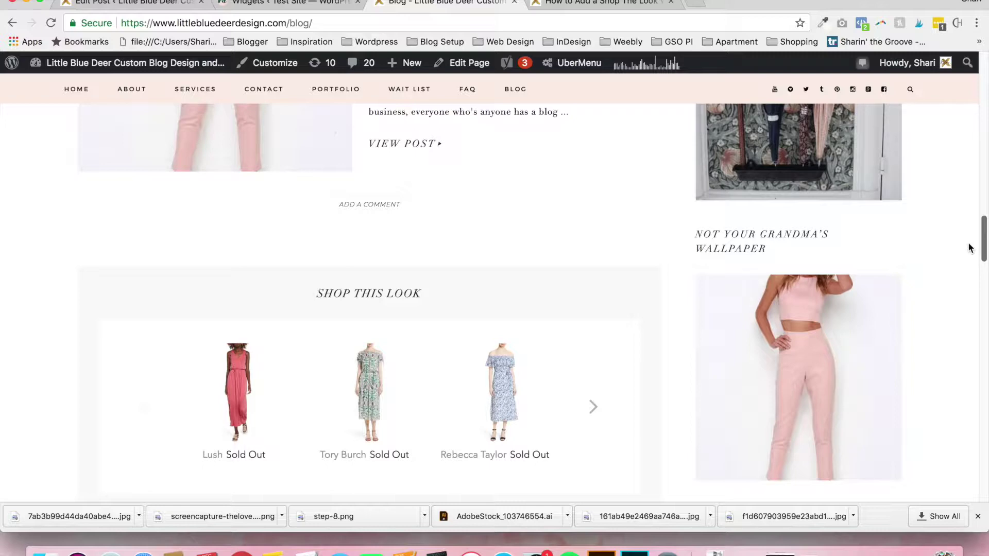
pyautogui.moveTo(969, 247)
pyautogui.mouseDown()
pyautogui.moveTo(970, 224)
pyautogui.moveTo(971, 237)
pyautogui.mouseUp()
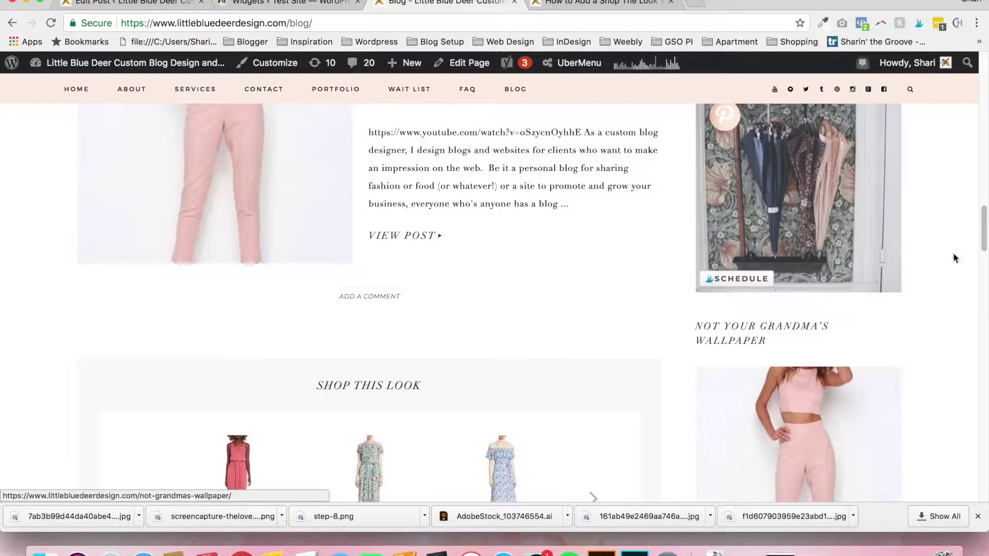
pyautogui.moveTo(985, 235); pyautogui.dragTo(985, 251)
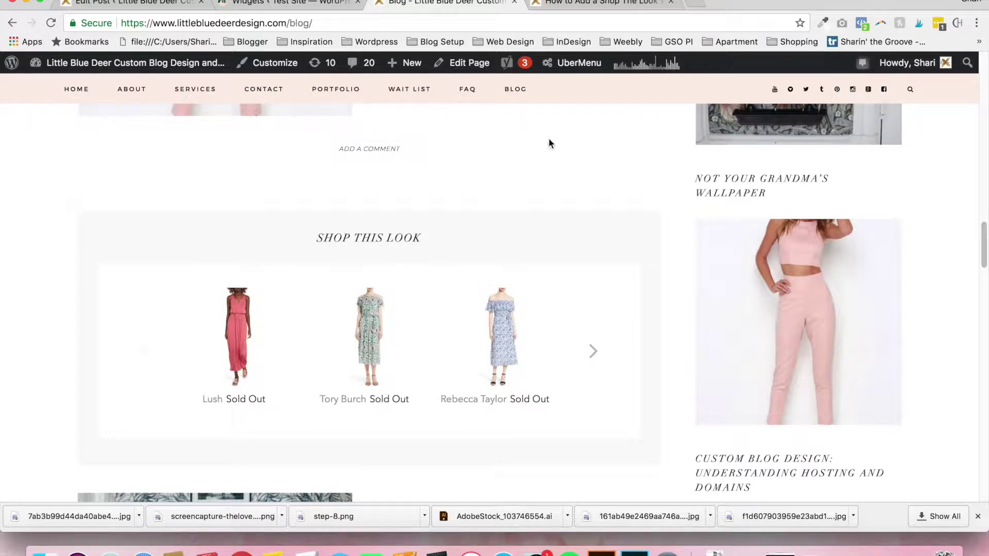
pyautogui.click(309, 4)
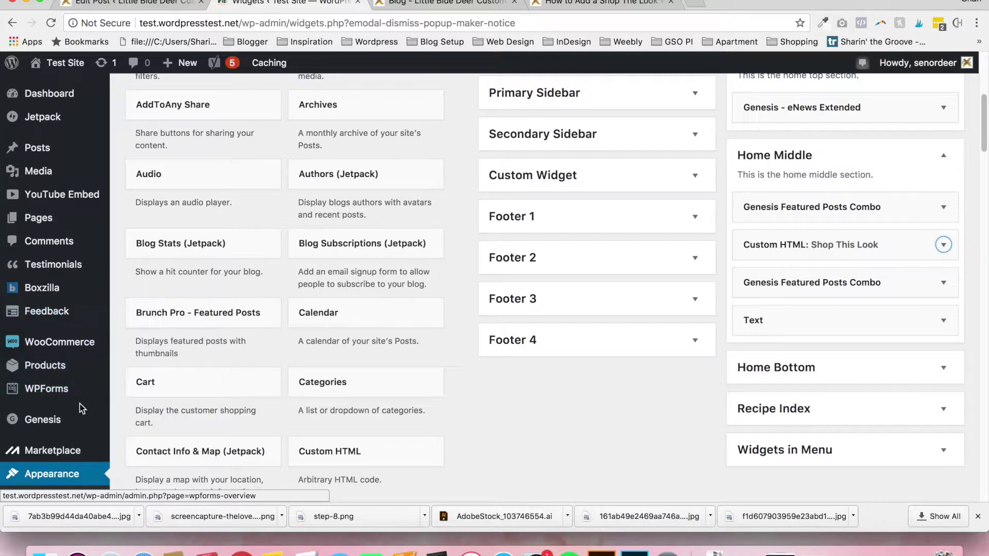
# Reload the Widgets admin and expand Home Top, revealing its single Genesis - eNews Extended widget
pyautogui.moveTo(983, 133); pyautogui.dragTo(983, 147)
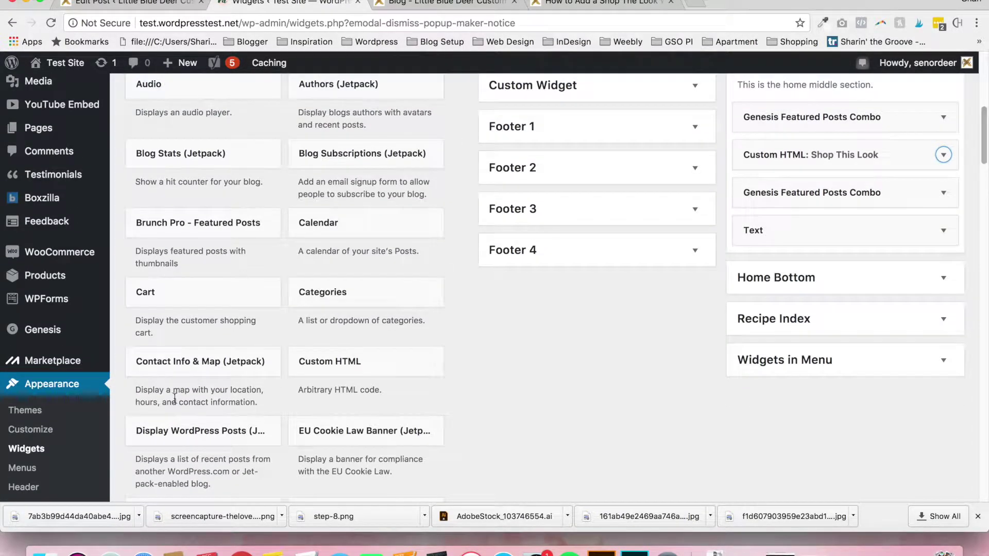
pyautogui.click(31, 451)
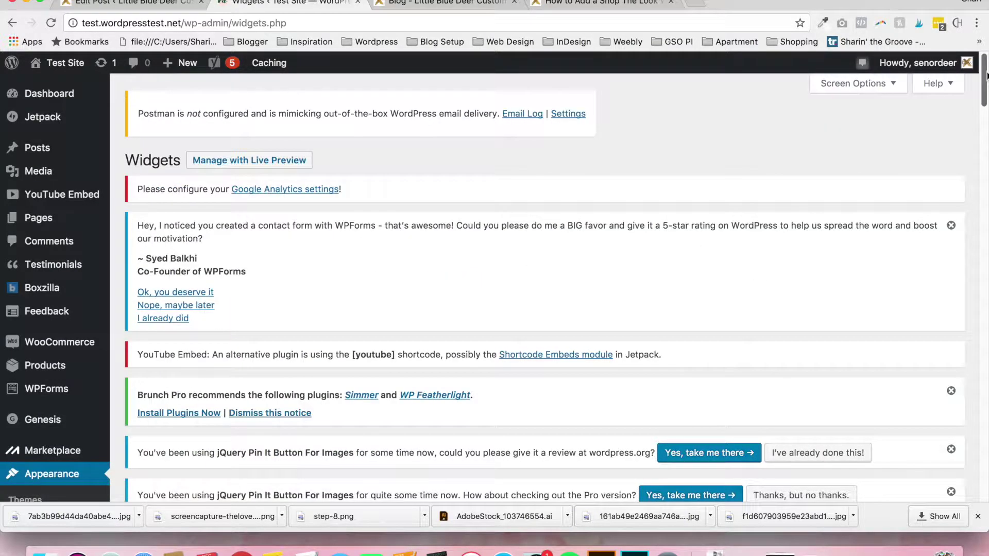
pyautogui.moveTo(985, 75); pyautogui.dragTo(984, 128)
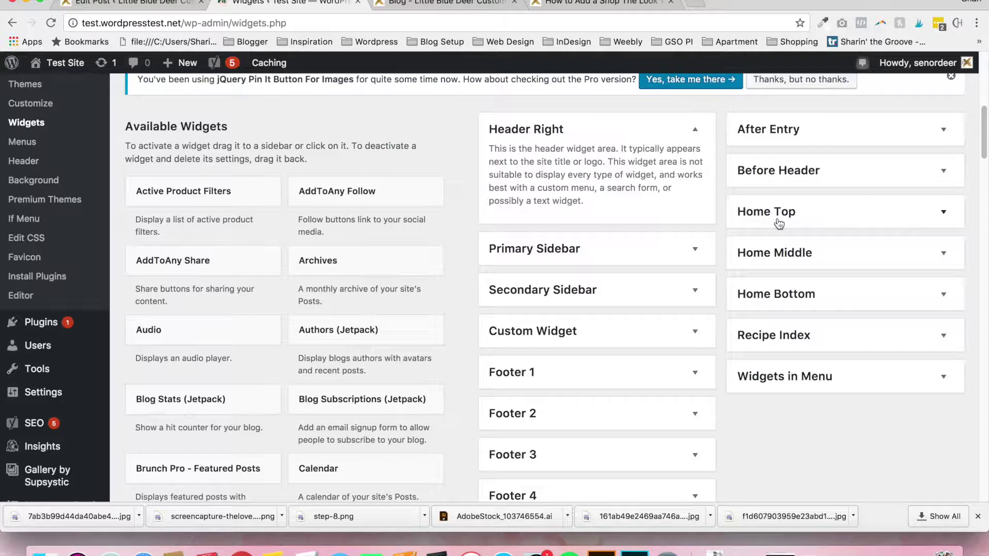
pyautogui.click(843, 218)
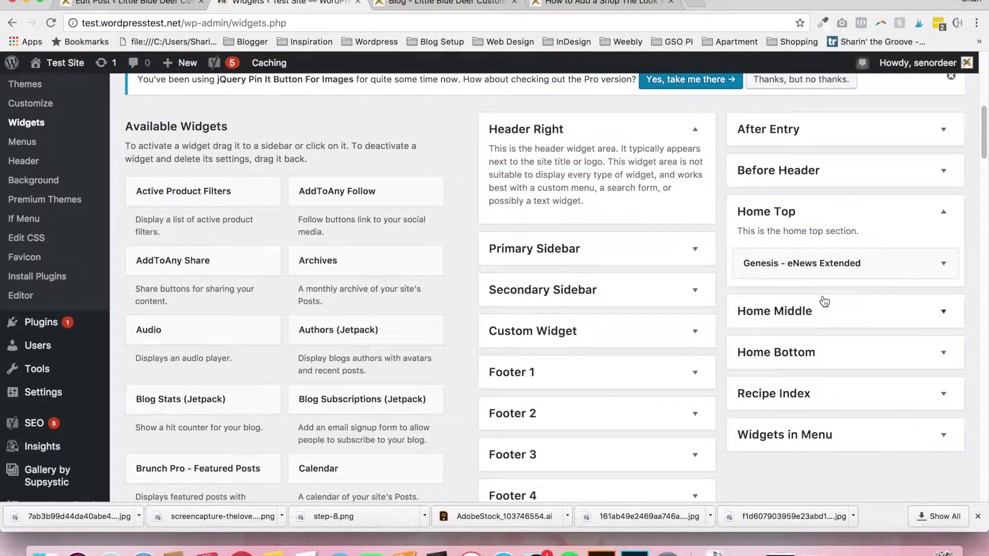
# Expand Home Middle, briefly check Genesis Featured Posts Combo, and open the Shop This Look widget
pyautogui.click(824, 316)
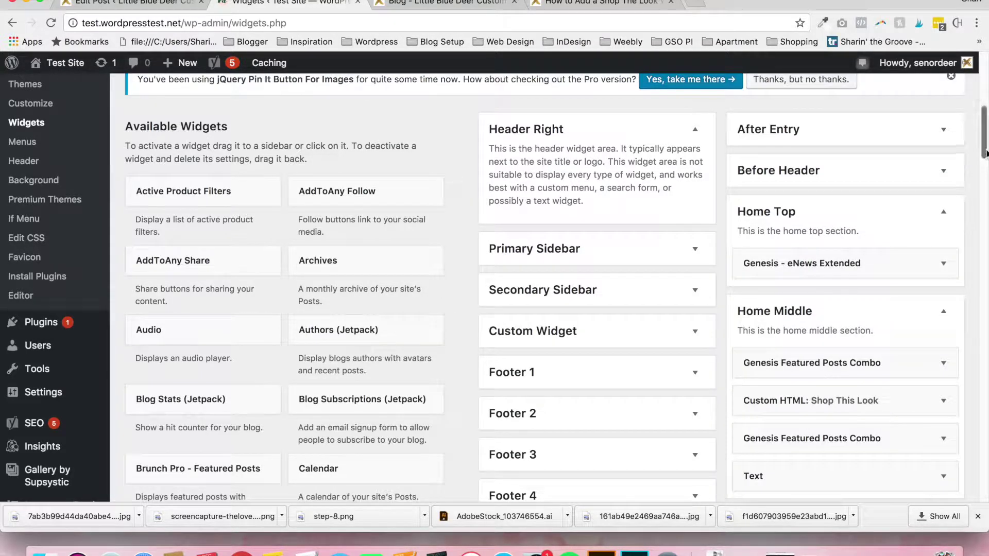
pyautogui.scroll(-3, 985, 173)
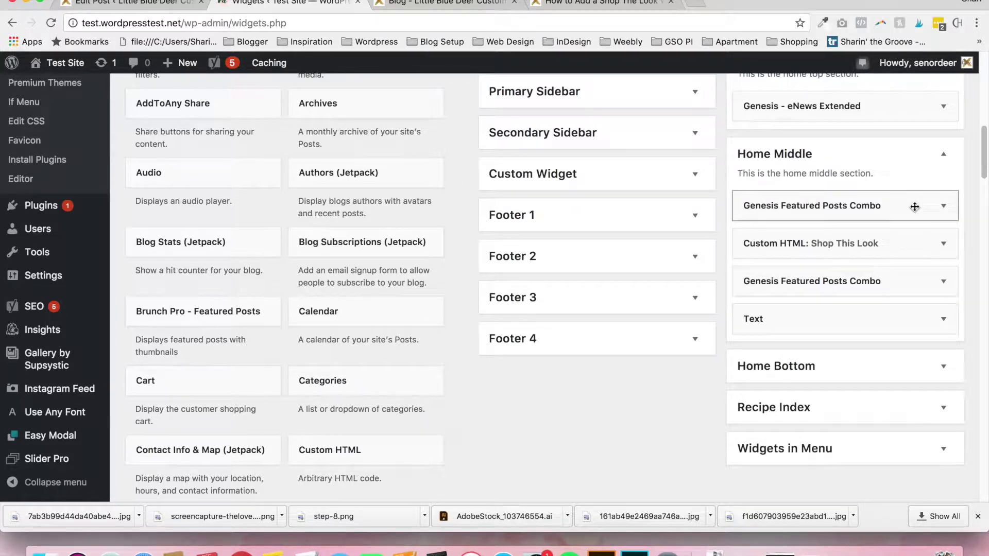
pyautogui.click(865, 212)
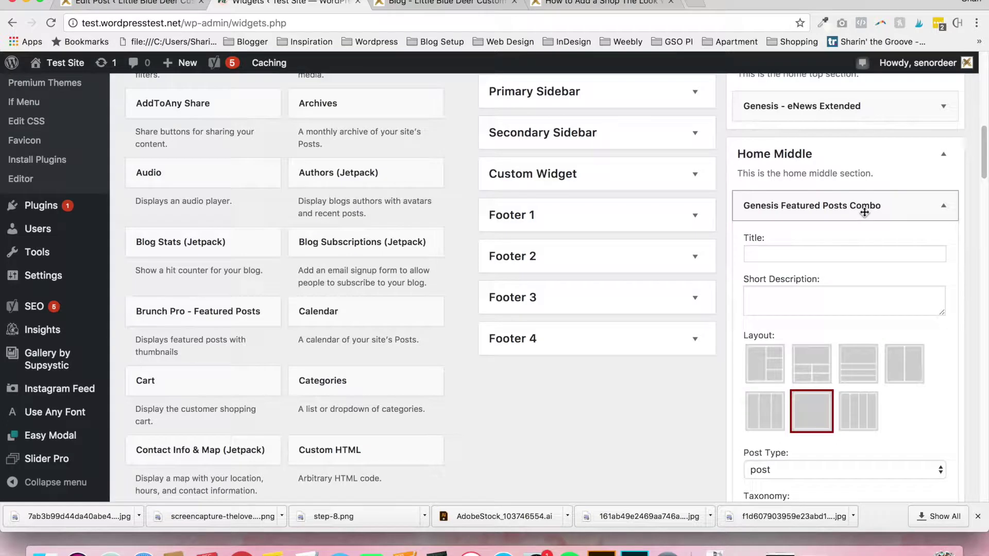
pyautogui.click(865, 212)
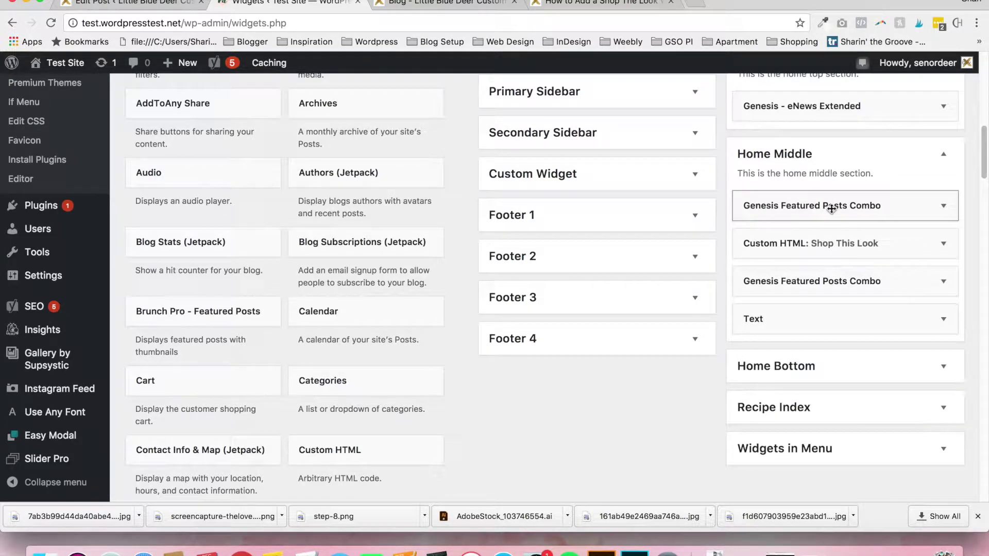
pyautogui.click(943, 243)
# Delete the old Shop This Look widget and drag a new Custom HTML widget into Home Middle
pyautogui.scroll(-4, 984, 187)
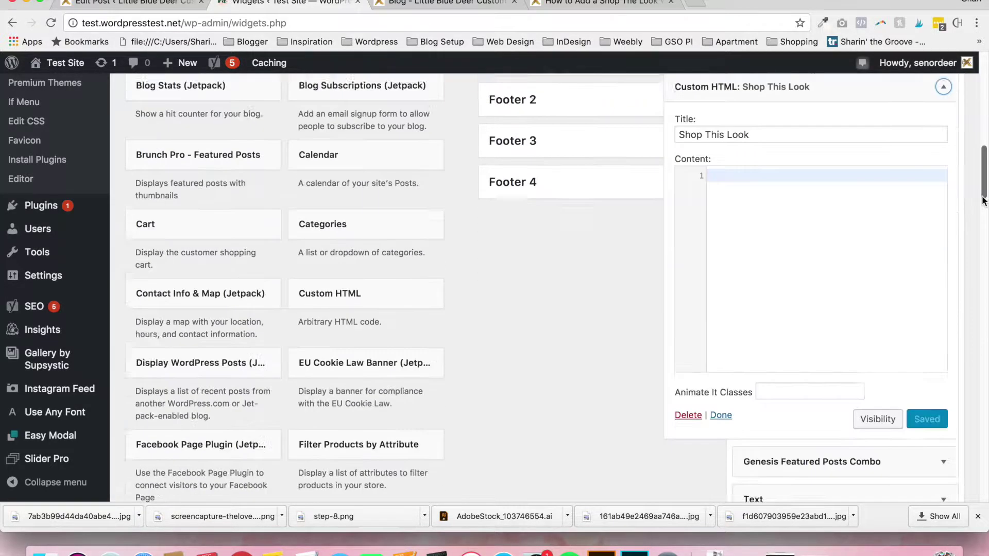
pyautogui.click(688, 367)
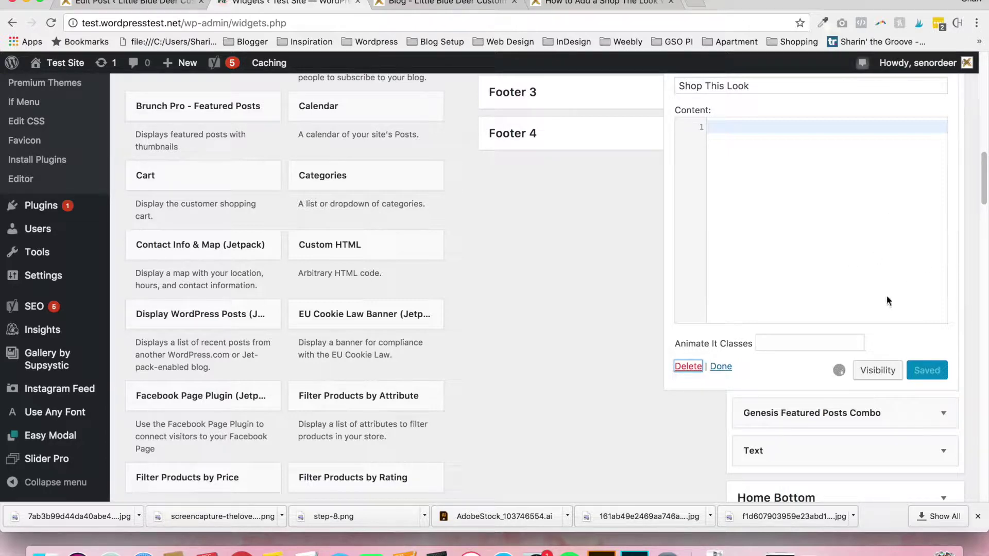
pyautogui.moveTo(980, 193); pyautogui.dragTo(980, 166)
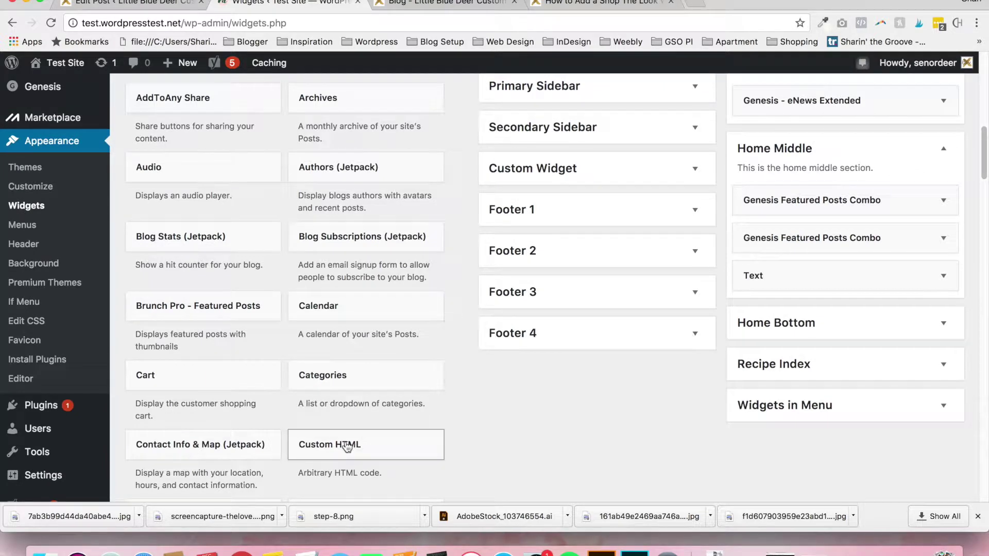
pyautogui.moveTo(347, 447); pyautogui.dragTo(809, 239)
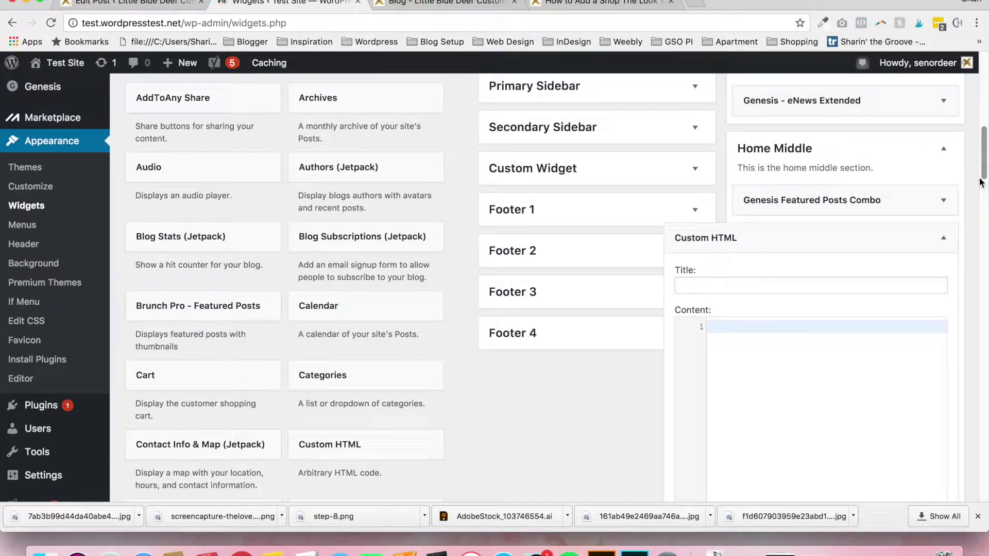
# Copy the embed code again from ShopStyle's Publish Items page and return to the Widgets screen
pyautogui.scroll(-3, 984, 176)
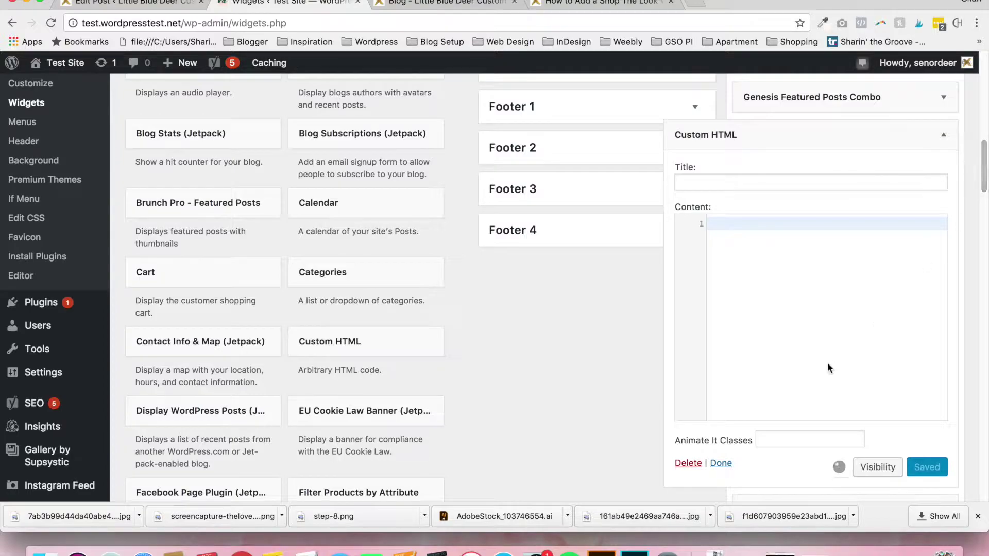
pyautogui.click(144, 550)
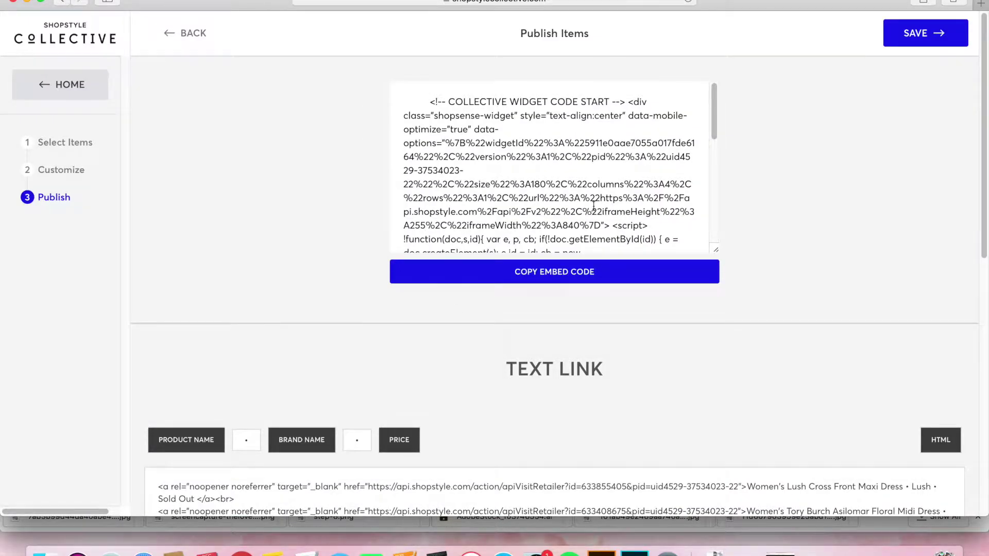
pyautogui.click(564, 277)
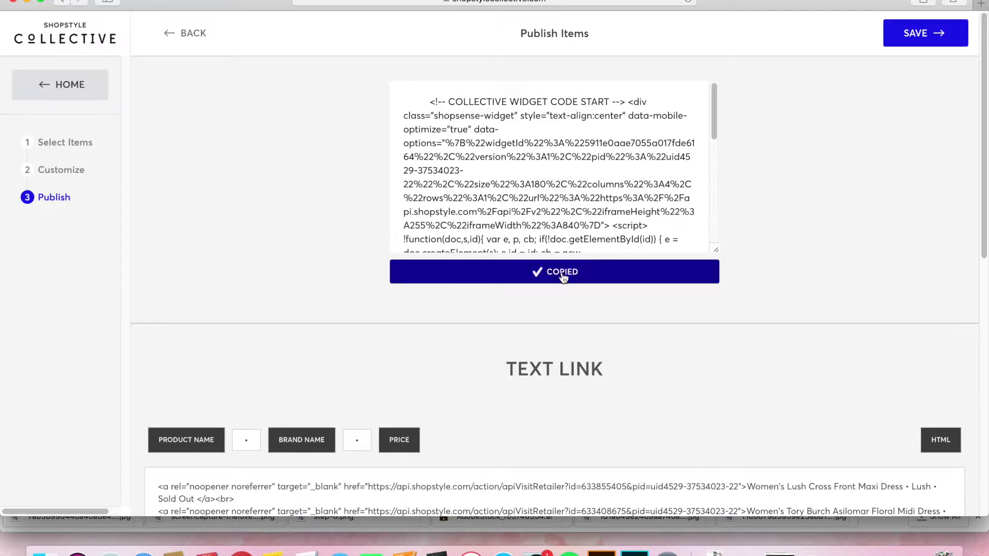
pyautogui.click(258, 549)
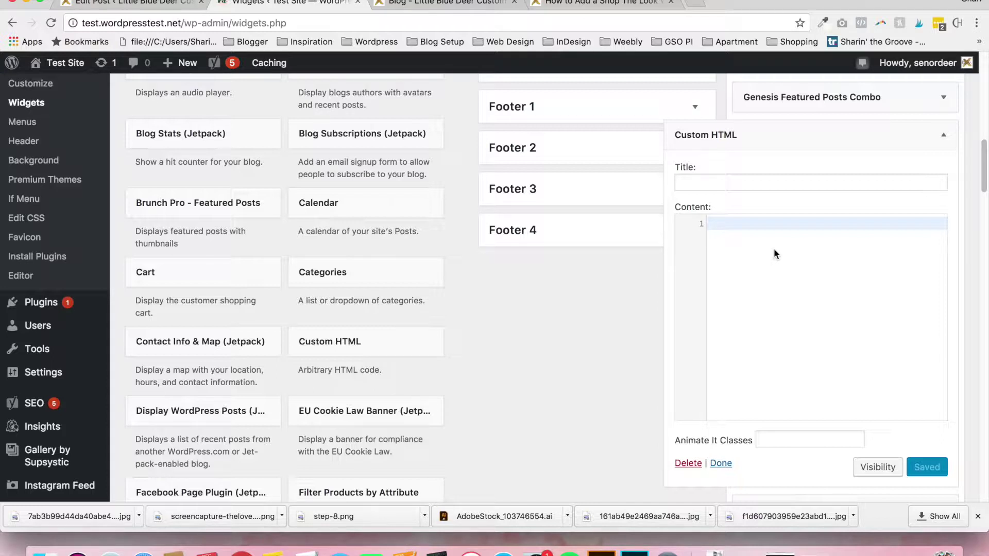
# Paste the ShopStyle embed code into the new widget's content and glance at the live blog
pyautogui.press('super+v')
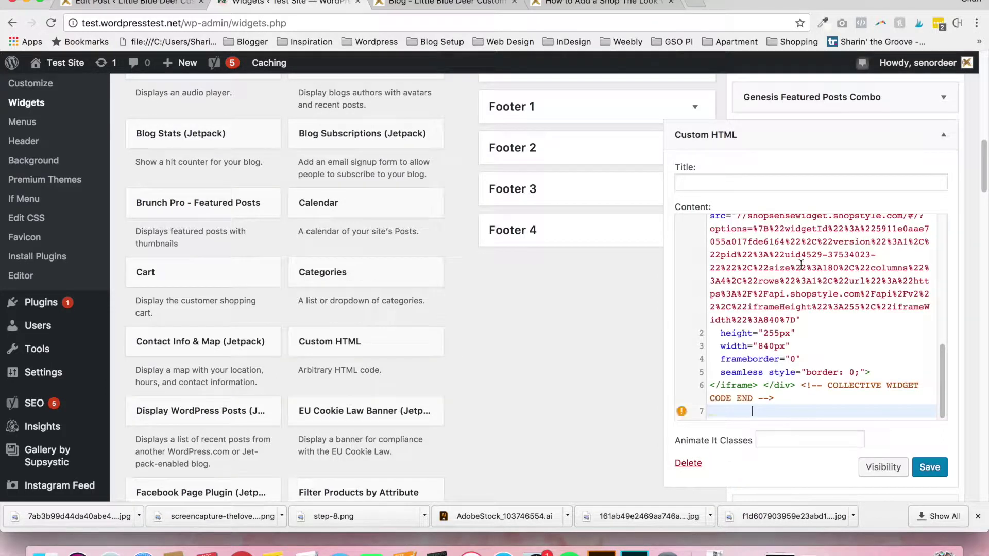
pyautogui.moveTo(939, 361); pyautogui.dragTo(940, 235)
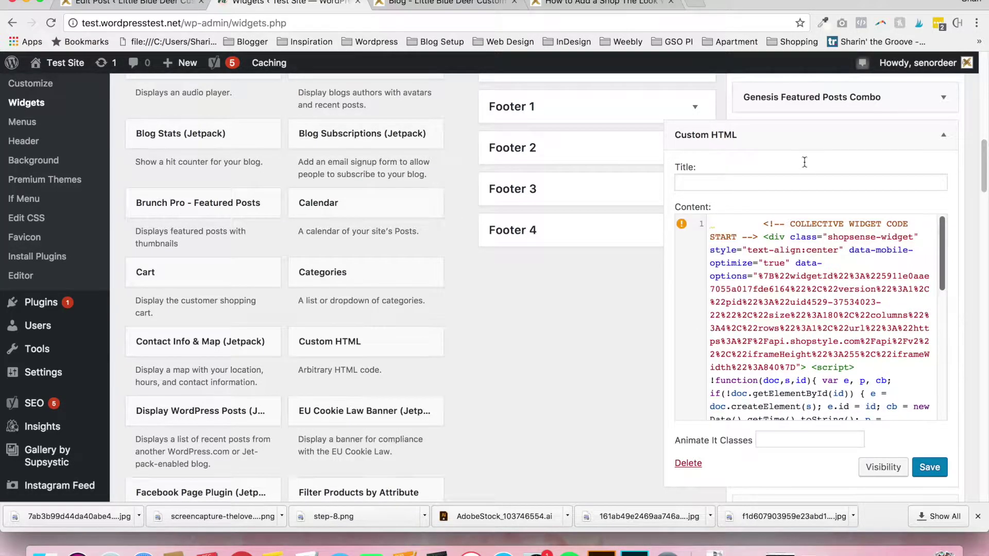
pyautogui.click(491, 8)
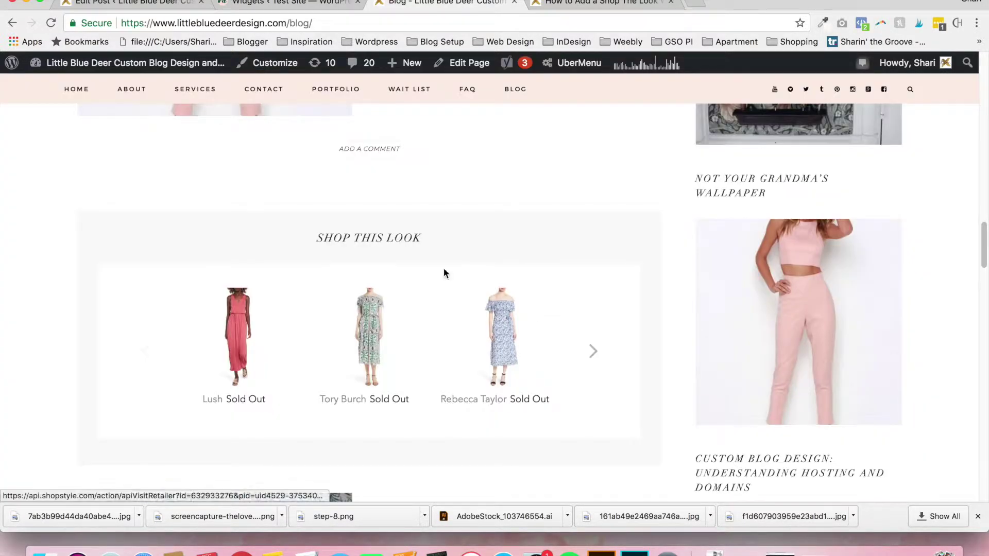
pyautogui.click(308, 4)
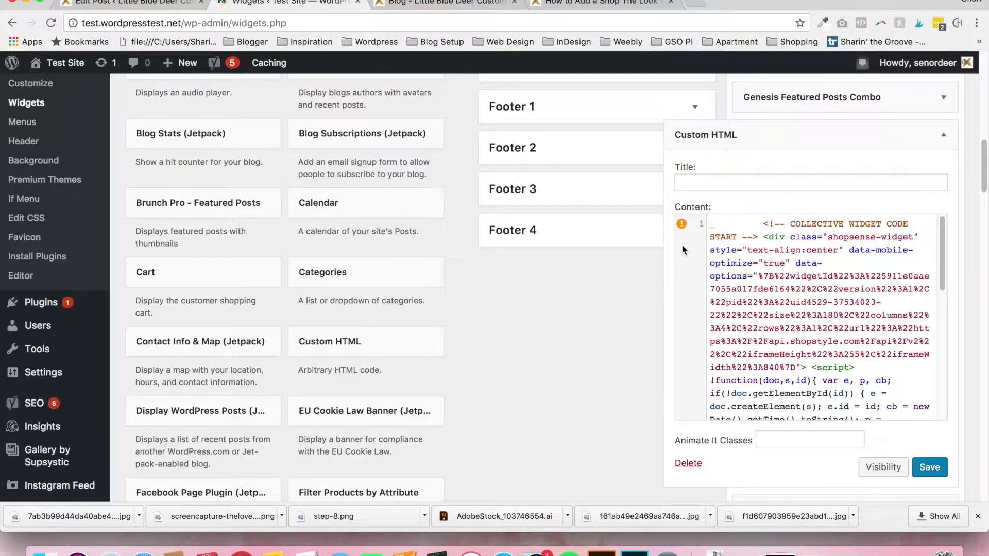
# Title the widget 'Shop This Look' and save it
pyautogui.click(717, 181)
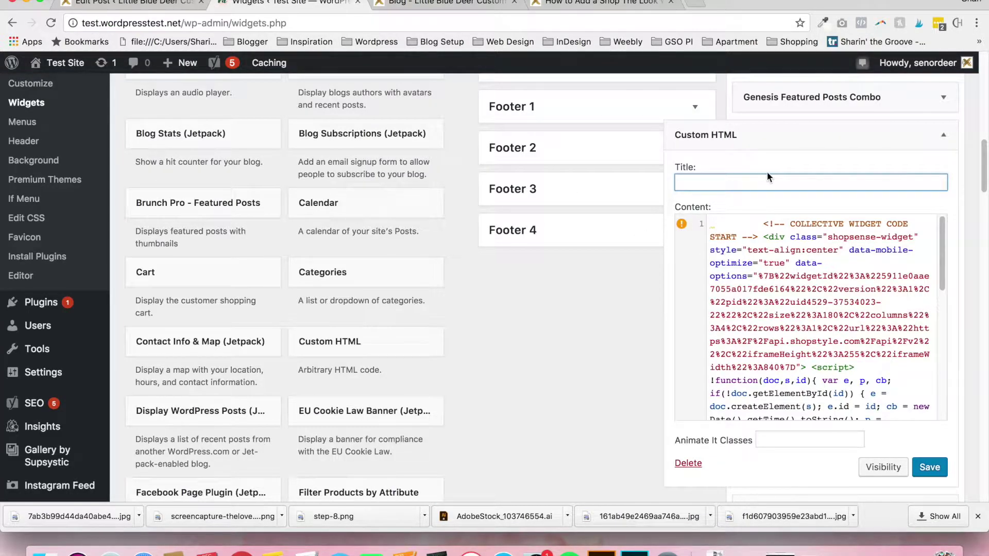
pyautogui.write('Shop This ')
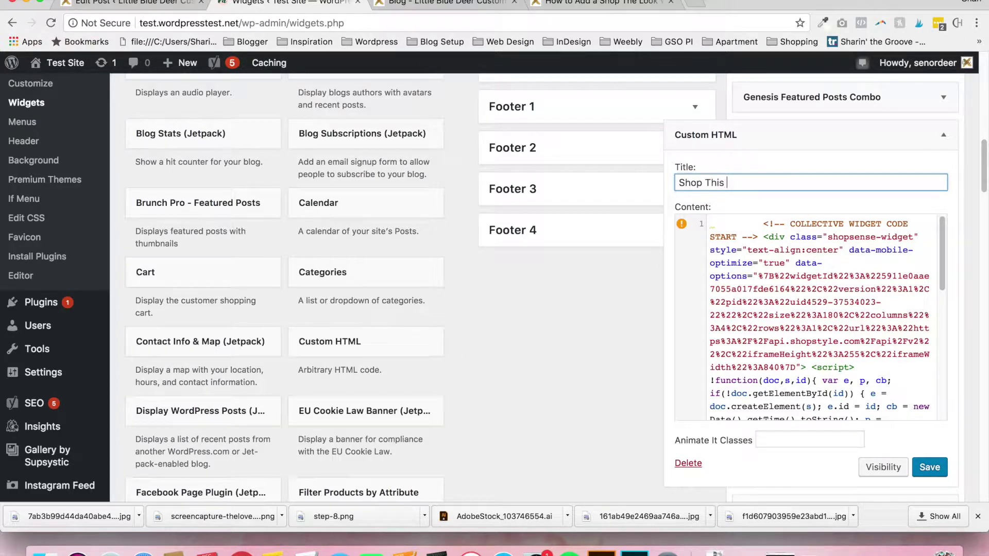
pyautogui.write('Look')
pyautogui.click(922, 470)
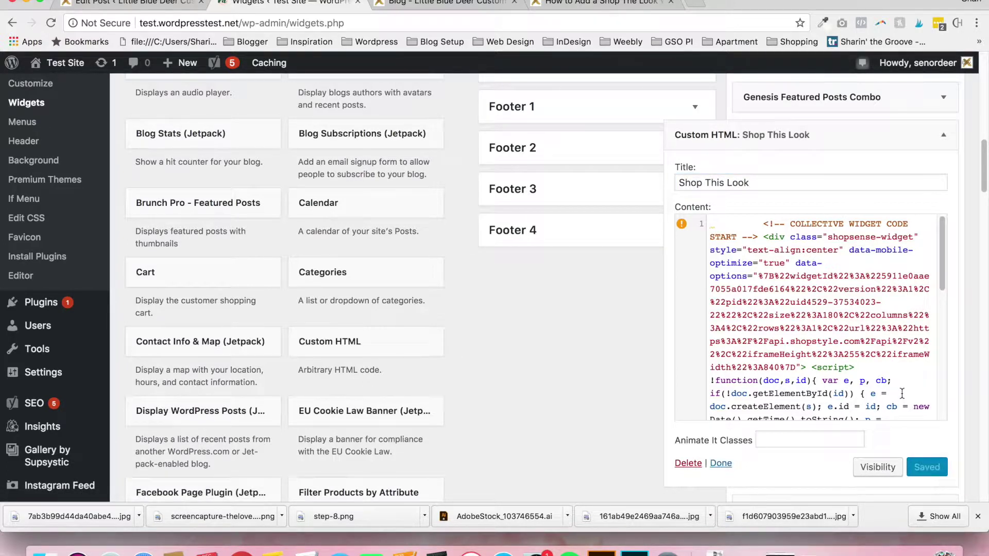
# On the live blog, advance the Shop This Look product carousel by two items
pyautogui.click(468, 4)
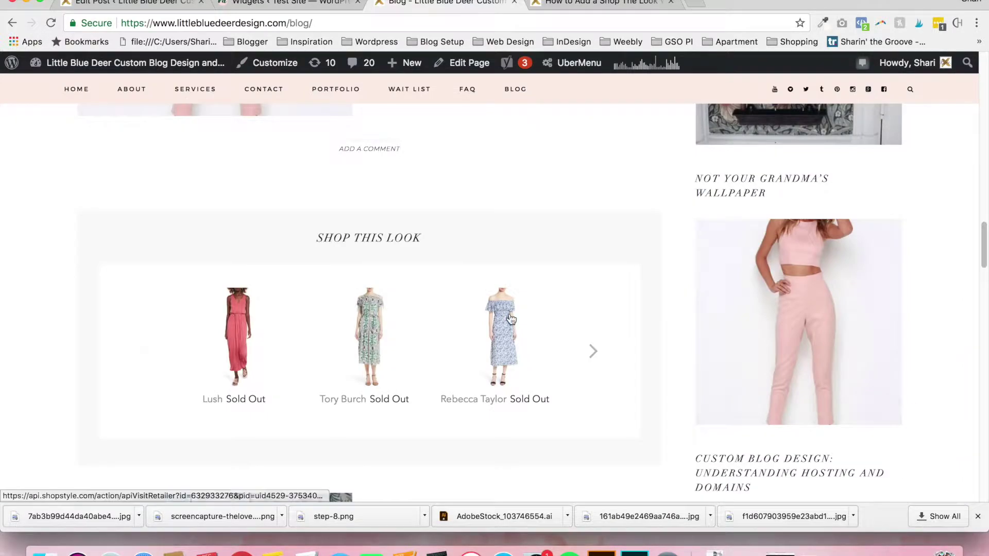
pyautogui.click(593, 352)
pyautogui.click(593, 352)
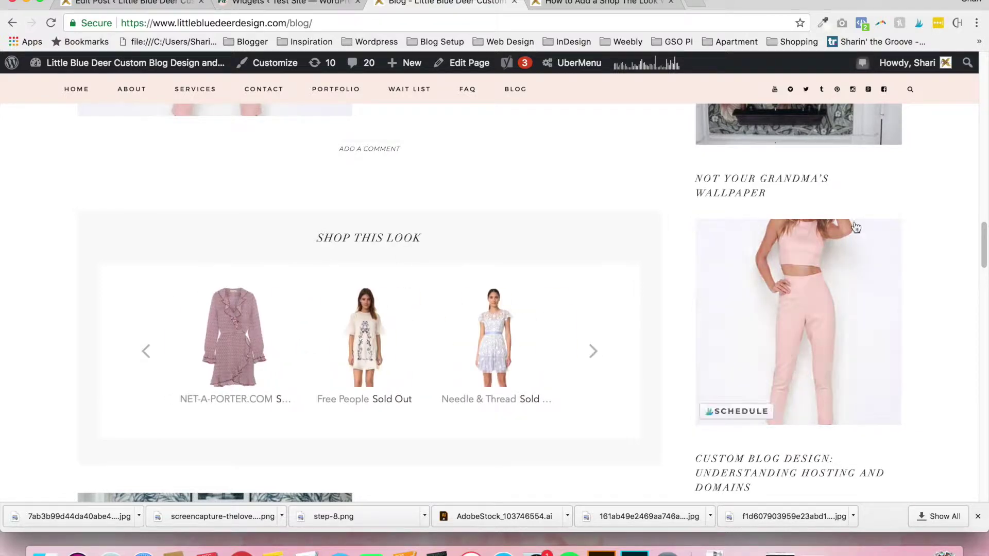
pyautogui.scroll(3, 982, 235)
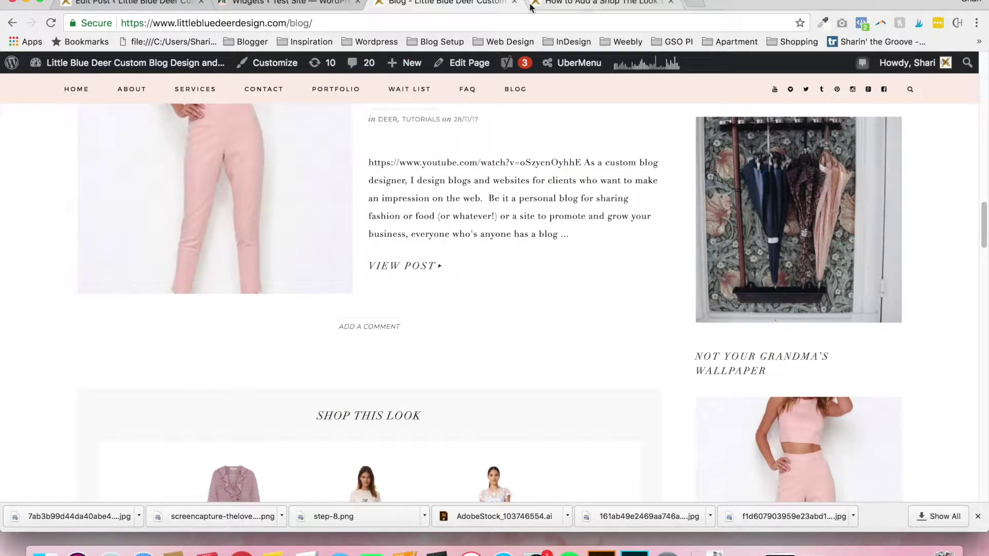
# Recheck the blog page, then collapse the Shop This Look widget in Home Middle
pyautogui.click(315, 6)
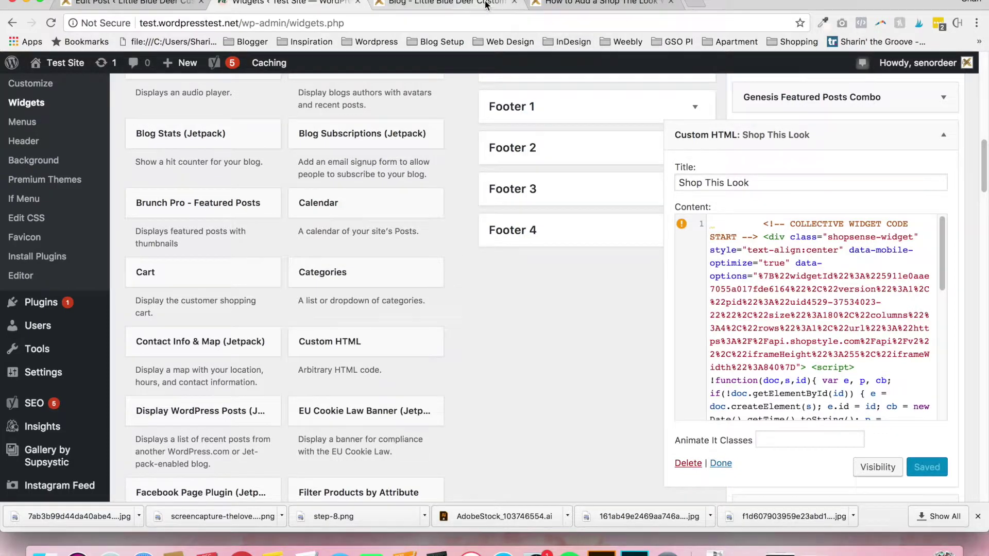
pyautogui.click(464, 4)
pyautogui.scroll(1, 985, 238)
pyautogui.moveTo(985, 238); pyautogui.dragTo(970, 221)
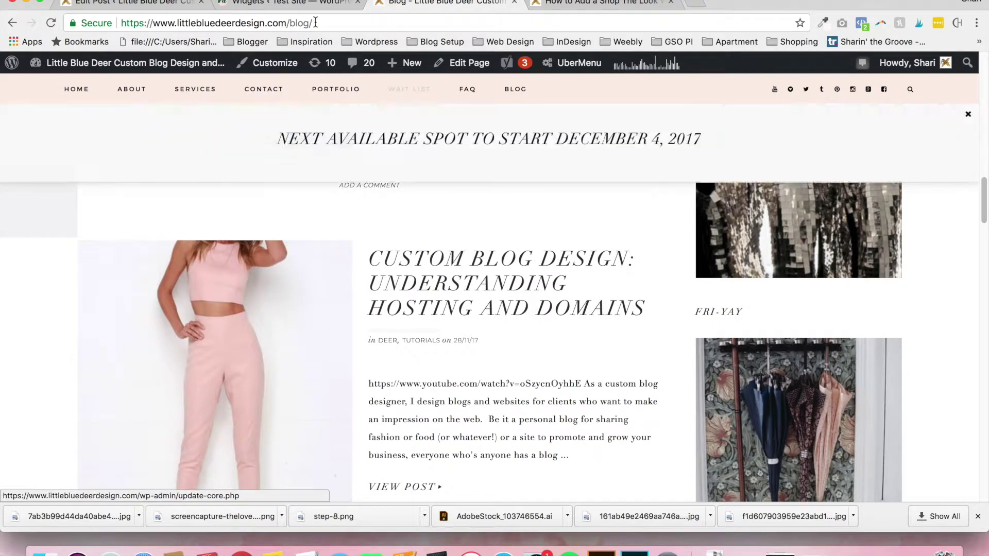
pyautogui.click(268, 3)
pyautogui.click(944, 136)
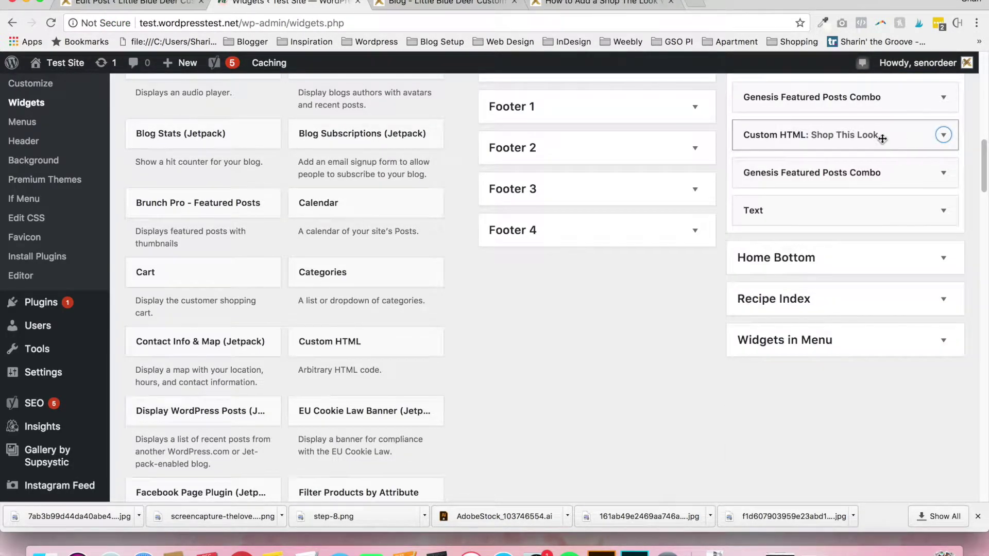
pyautogui.moveTo(848, 136); pyautogui.dragTo(252, 366)
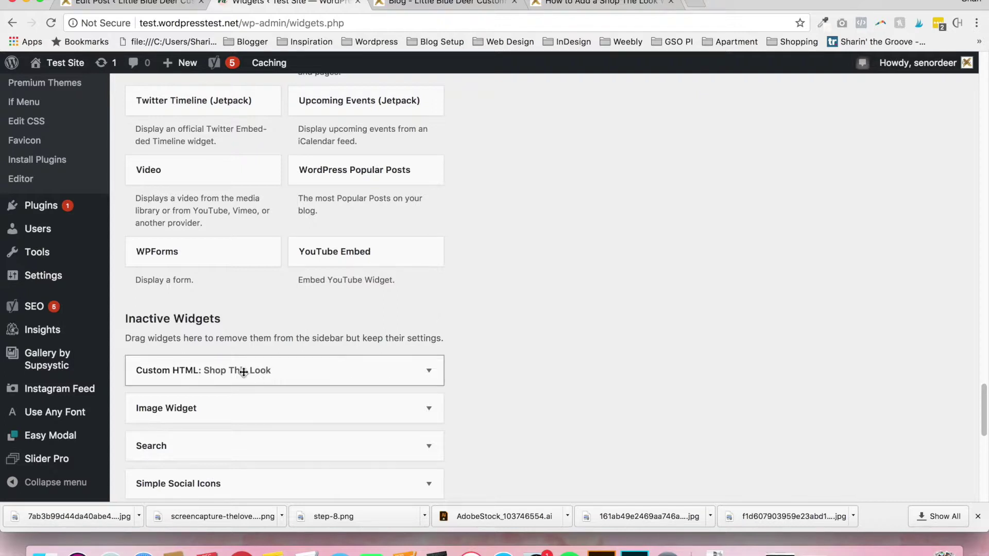
pyautogui.moveTo(217, 375); pyautogui.dragTo(821, 478)
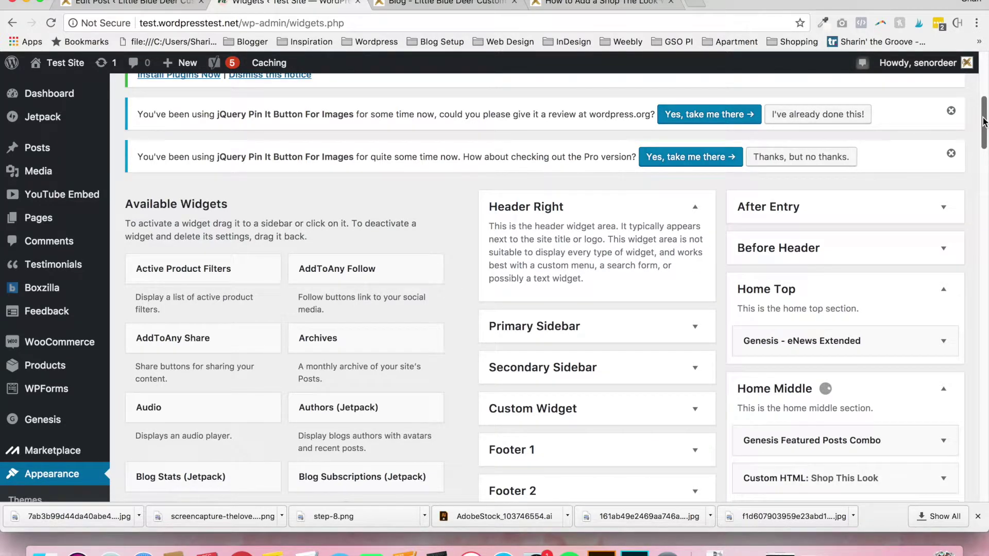
pyautogui.scroll(-4, 984, 122)
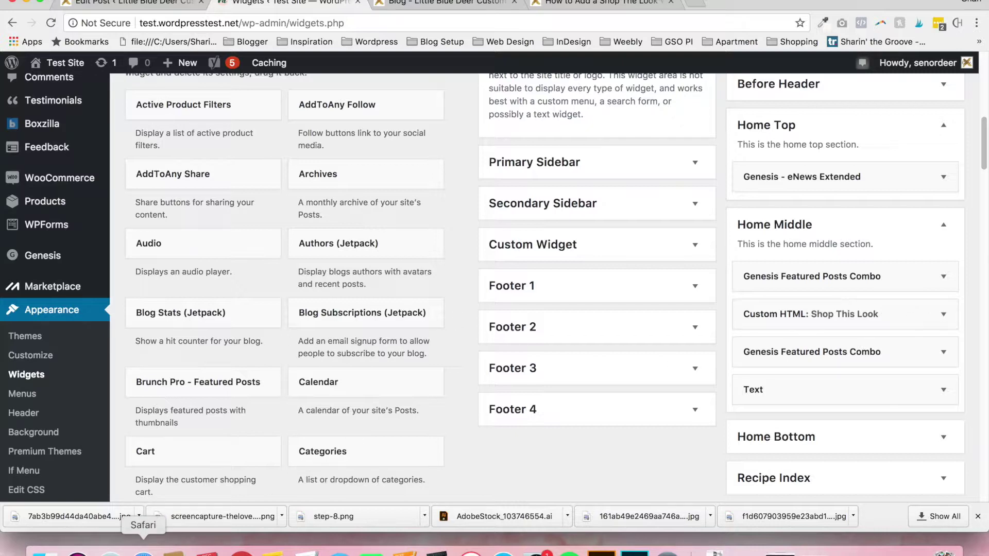
# Expand the Shop This Look widget to reveal its code, then switch to ShopStyle Collective's Publish Items page
pyautogui.click(835, 314)
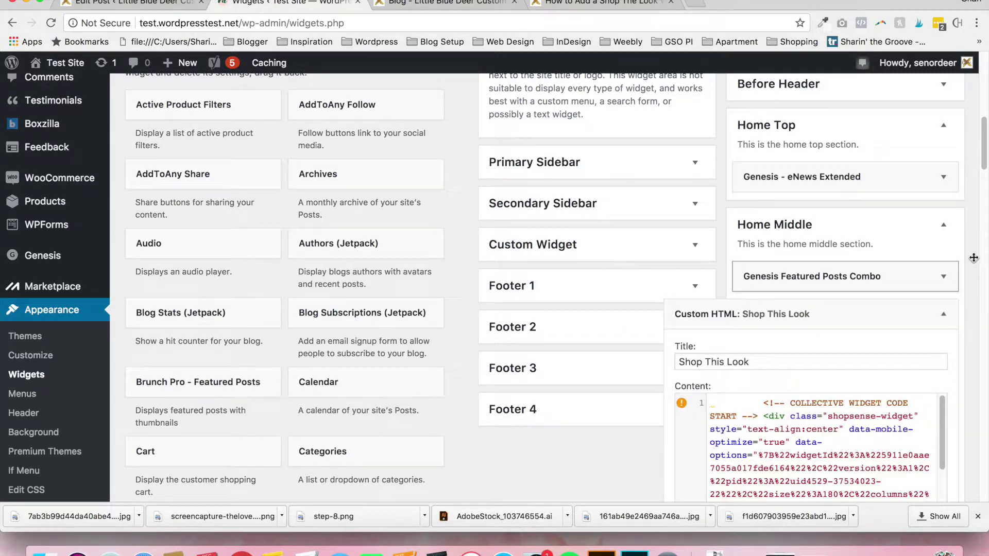
pyautogui.moveTo(984, 158); pyautogui.dragTo(985, 184)
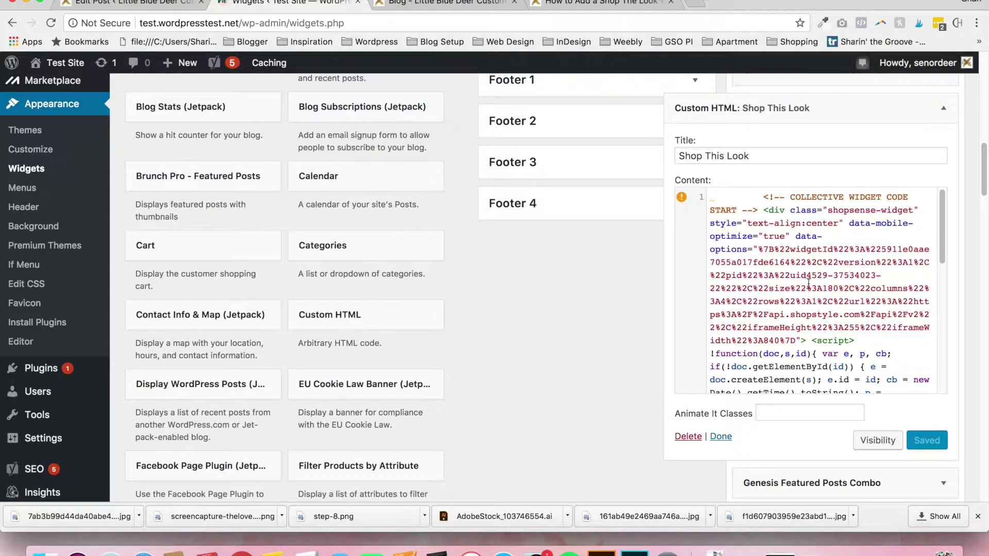
pyautogui.click(144, 553)
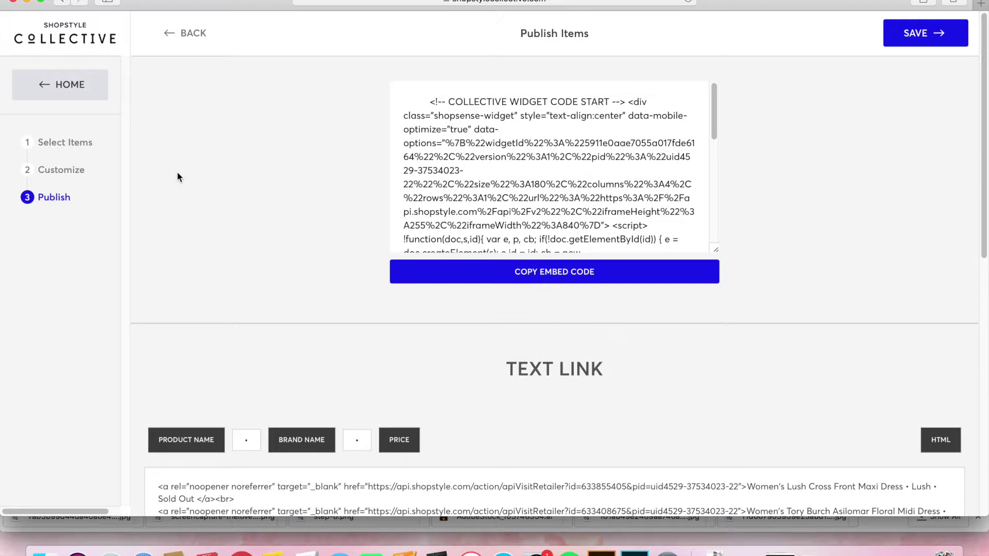
# Copy ShopStyle Collective's widget embed code and return to the WordPress widgets in Chrome
pyautogui.click(565, 274)
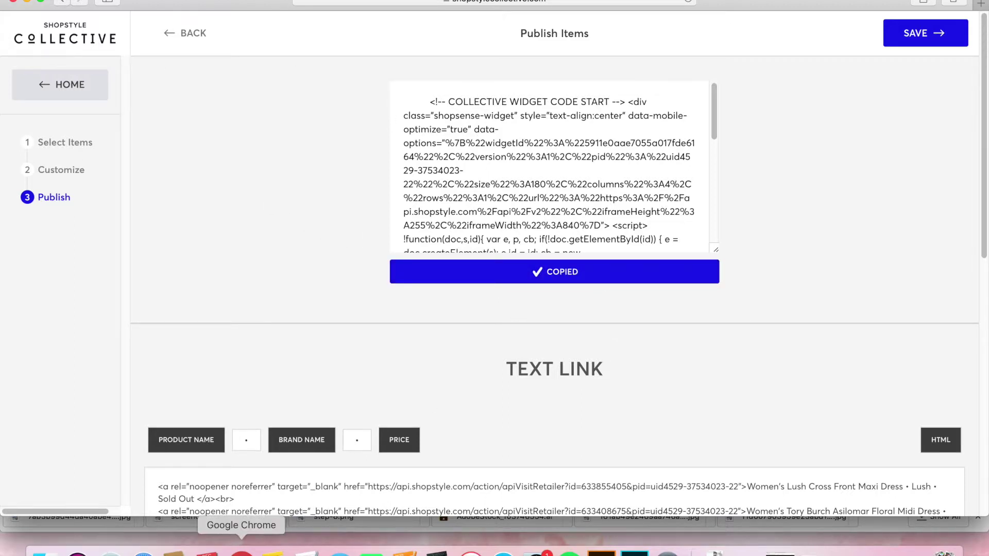
pyautogui.click(241, 552)
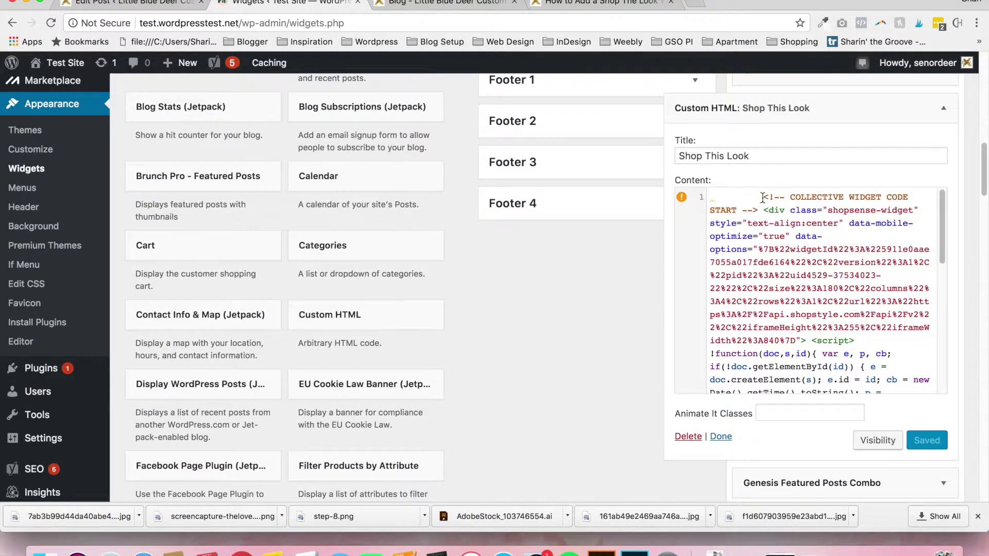
# Replace the widget's old Content with the newly copied ShopStyle embed code, then return to the tutorial post
pyautogui.moveTo(763, 198); pyautogui.dragTo(971, 534)
pyautogui.press('BackSpace')
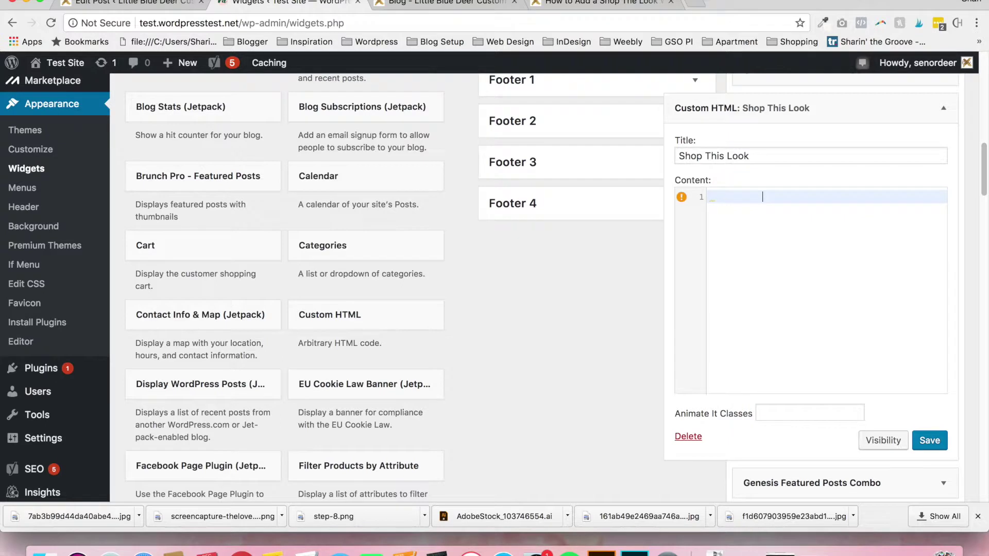
pyautogui.press('super+v')
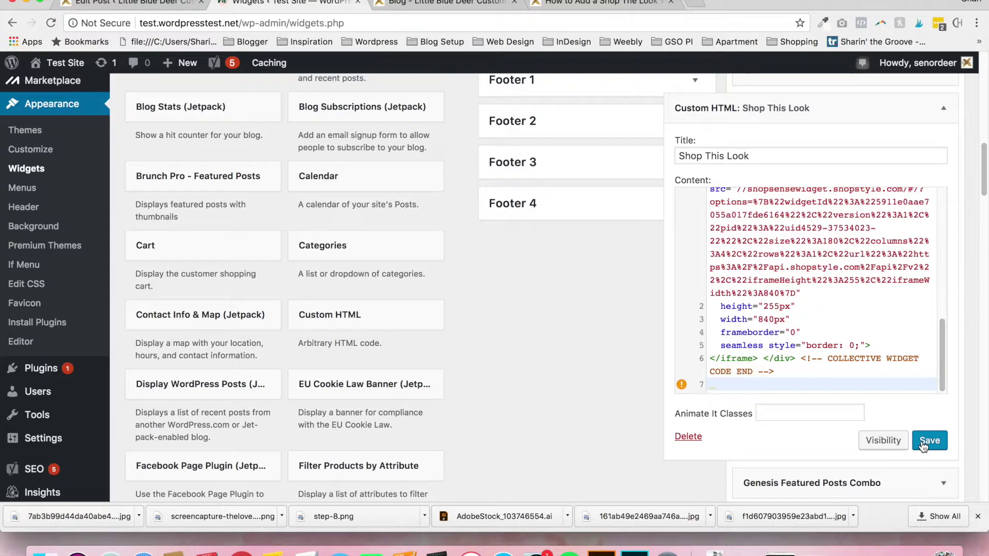
pyautogui.click(598, 5)
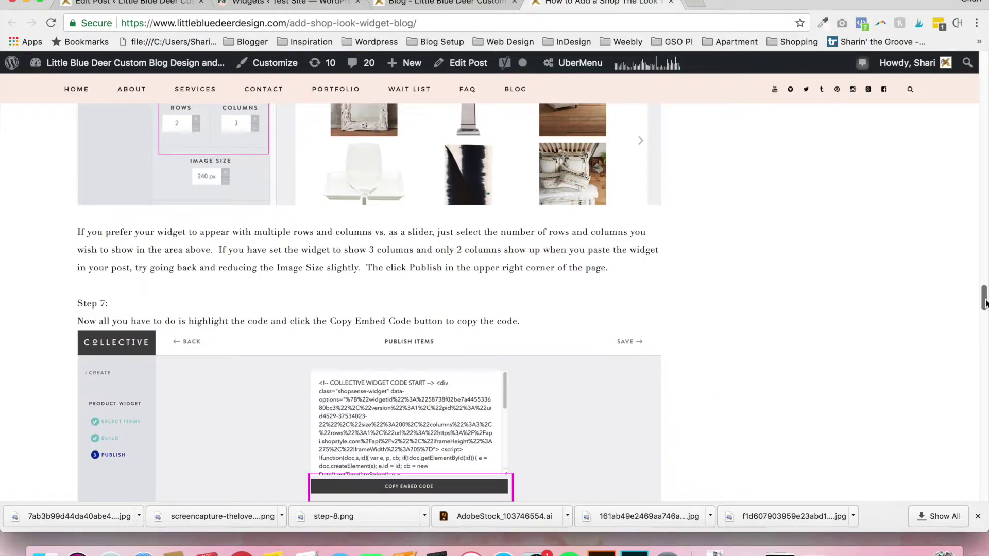
pyautogui.moveTo(983, 300); pyautogui.dragTo(966, 350)
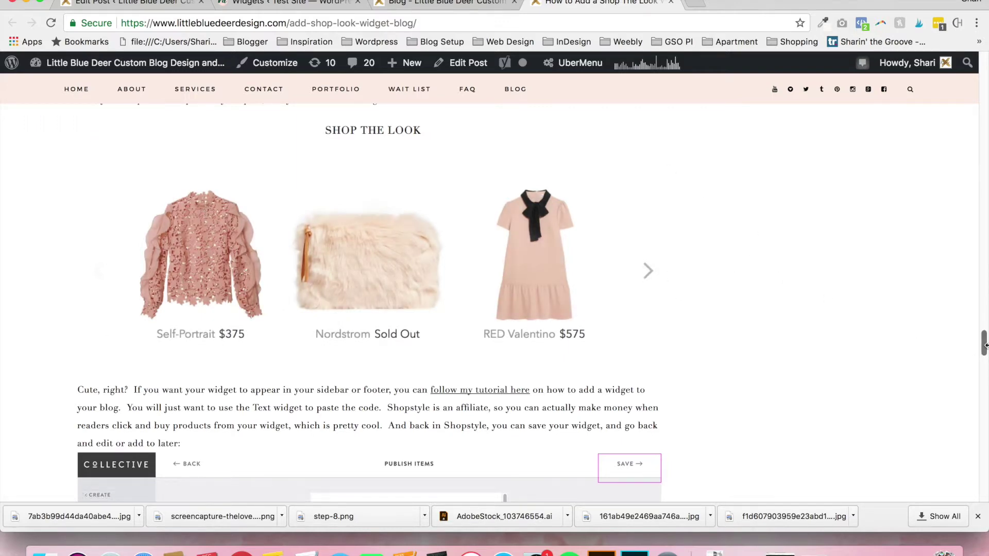
pyautogui.moveTo(984, 344)
pyautogui.mouseDown()
pyautogui.moveTo(983, 330)
pyautogui.moveTo(983, 352)
pyautogui.mouseUp()
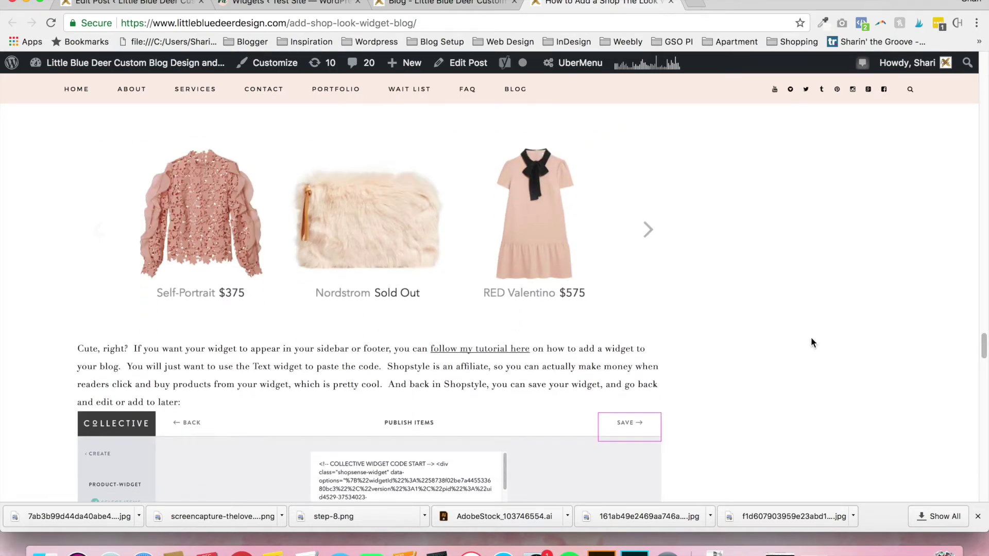
pyautogui.moveTo(983, 345); pyautogui.dragTo(984, 67)
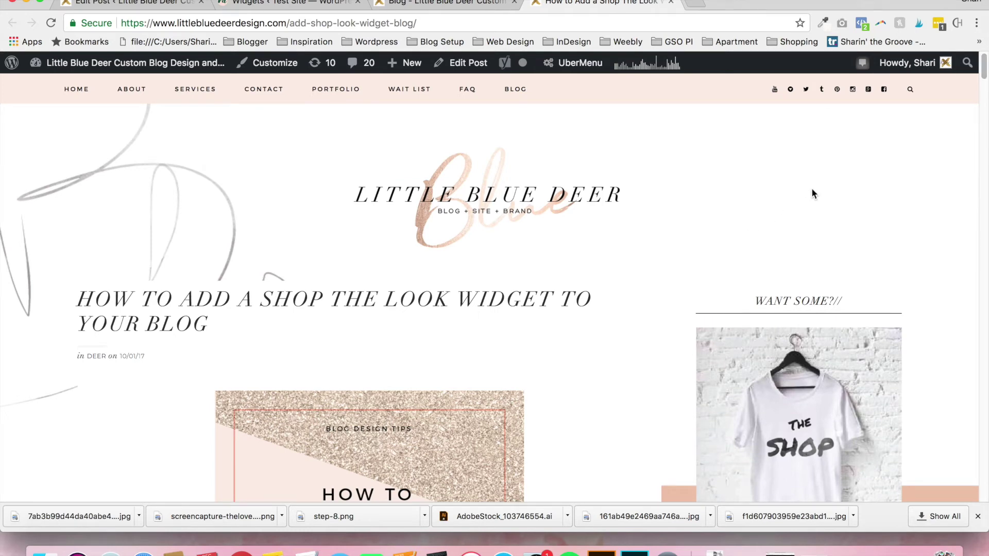